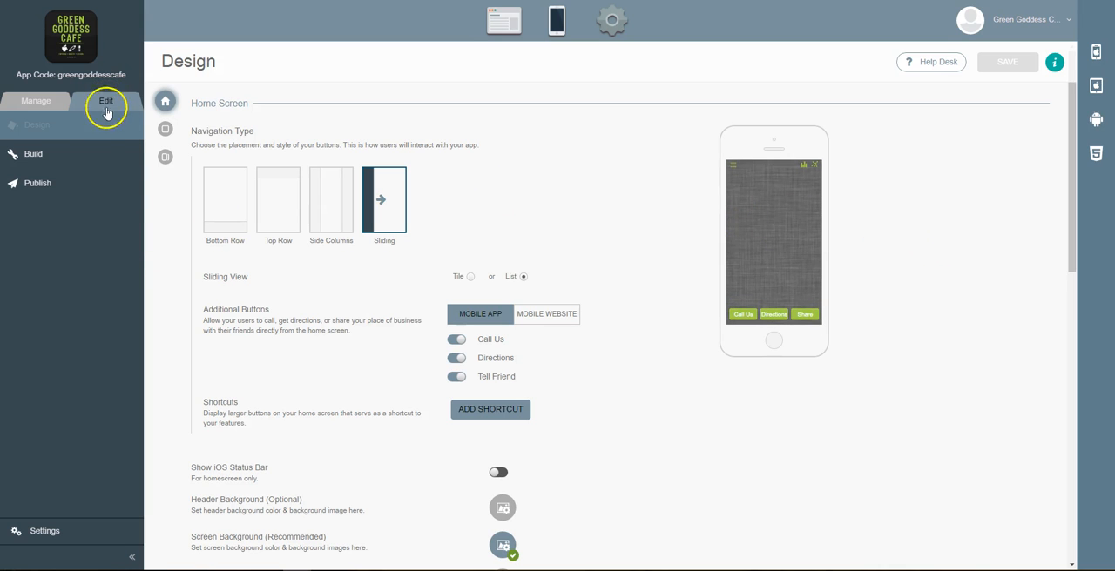
Set the home screen background to the dark Green Goddess Cafe logo image and update it
{"action": "left_click", "coordinate": [32, 126]}
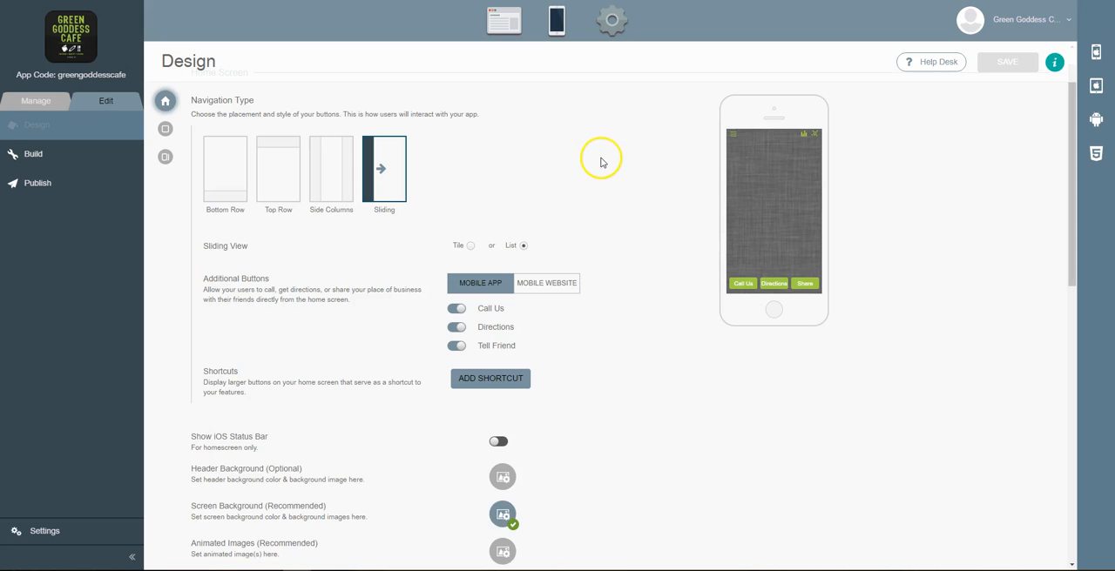
{"action": "scroll", "coordinate": [610, 163], "scroll_direction": "down", "scroll_amount": 3}
{"action": "scroll", "coordinate": [610, 164], "scroll_direction": "down", "scroll_amount": 1}
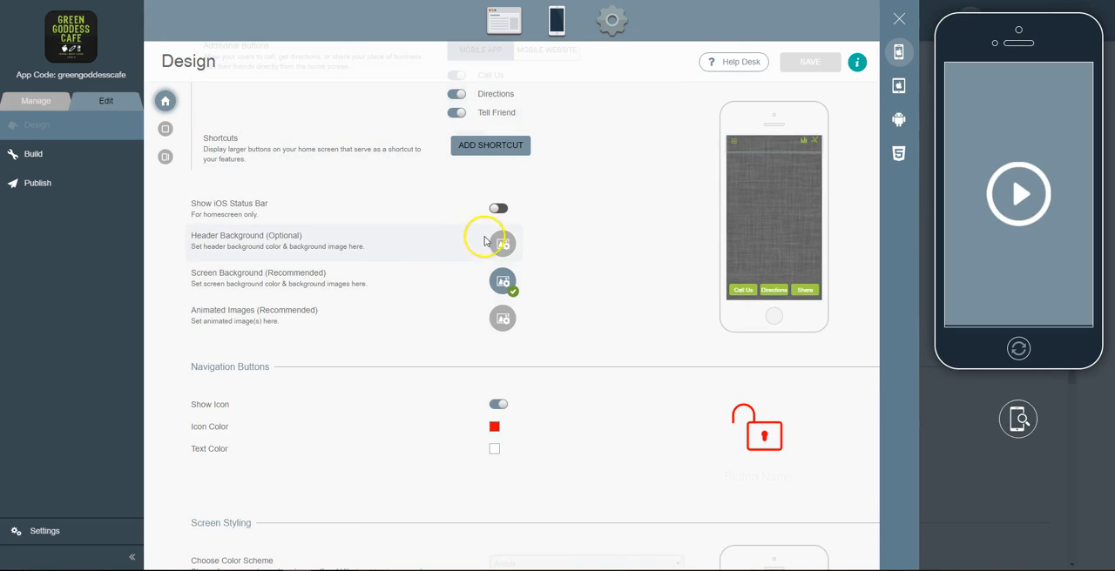
{"action": "left_click", "coordinate": [503, 283]}
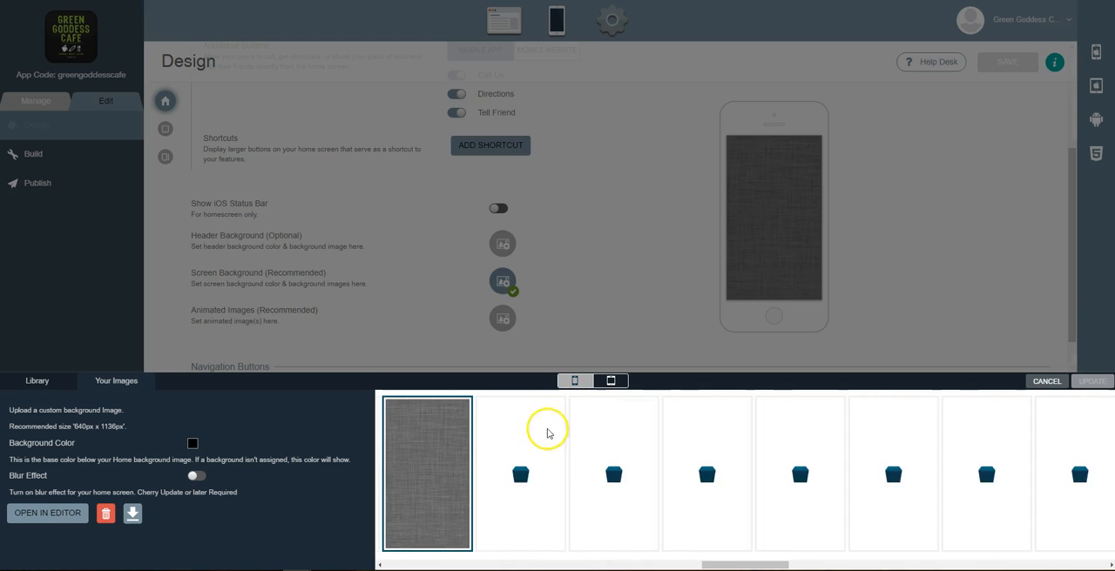
{"action": "scroll", "coordinate": [547, 445], "scroll_direction": "right", "scroll_amount": 10}
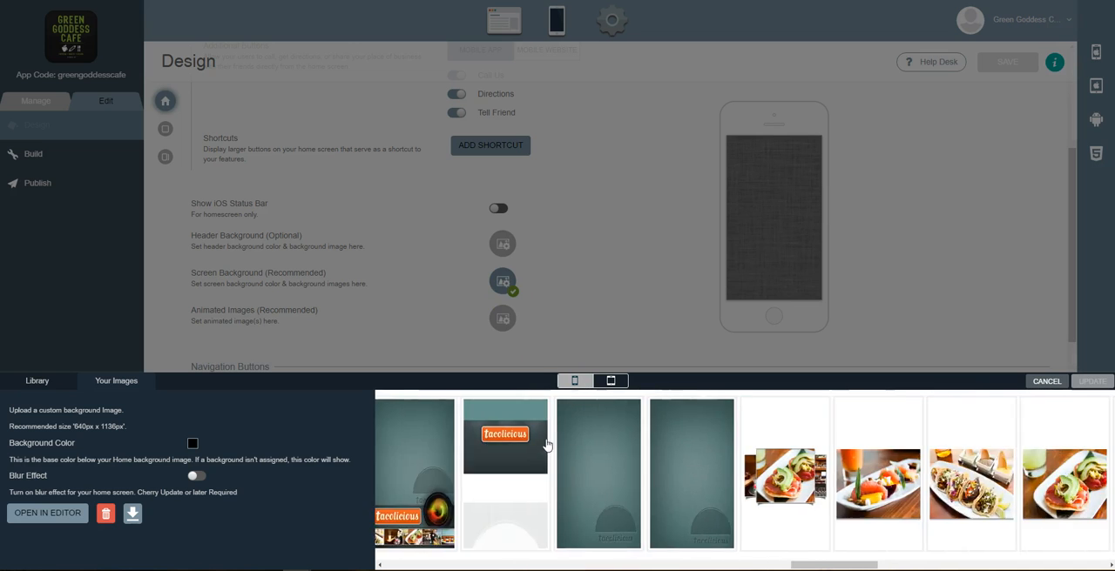
{"action": "scroll", "coordinate": [547, 445], "scroll_direction": "right", "scroll_amount": 10}
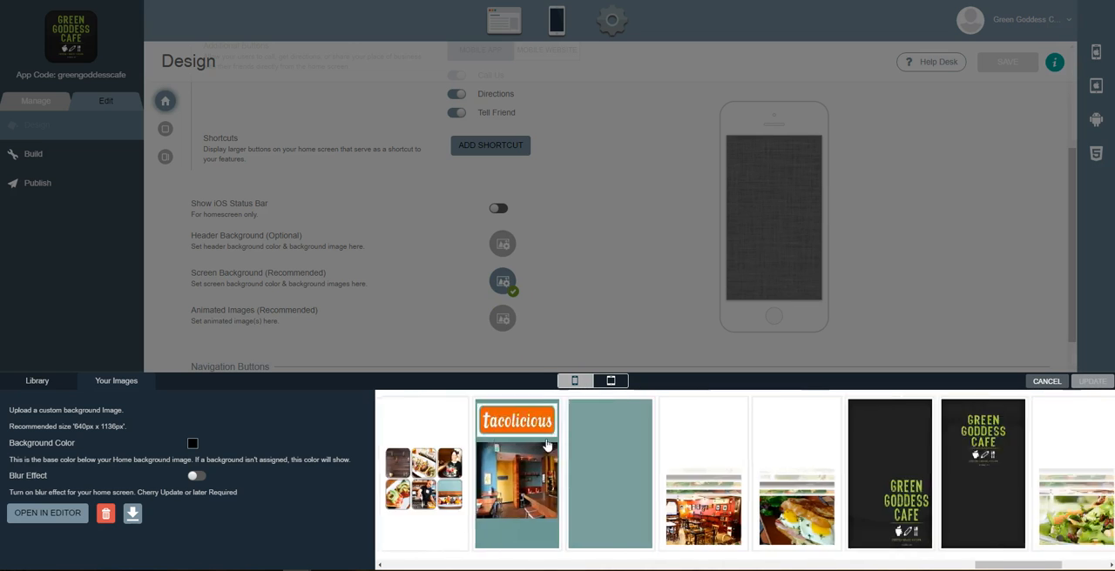
{"action": "left_click", "coordinate": [703, 458]}
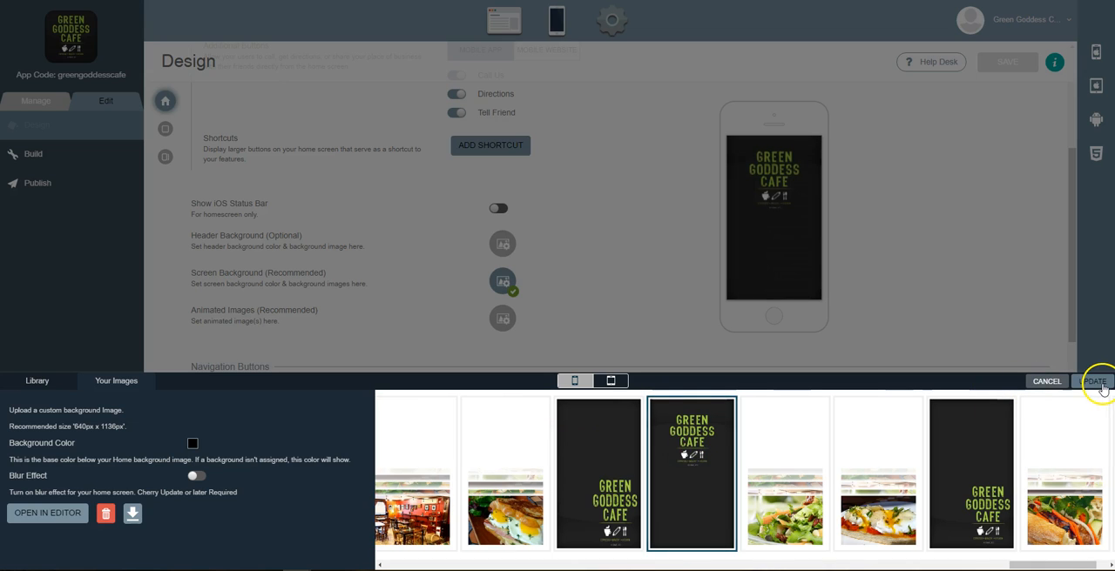
{"action": "left_click_drag", "start_coordinate": [75, 426], "coordinate": [126, 427]}
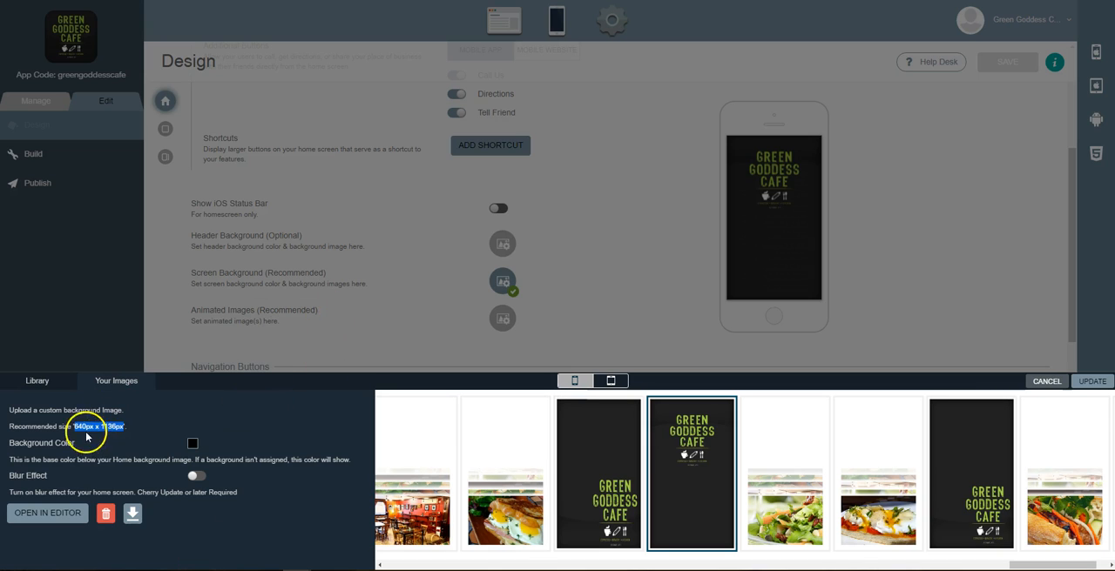
{"action": "left_click", "coordinate": [1102, 384]}
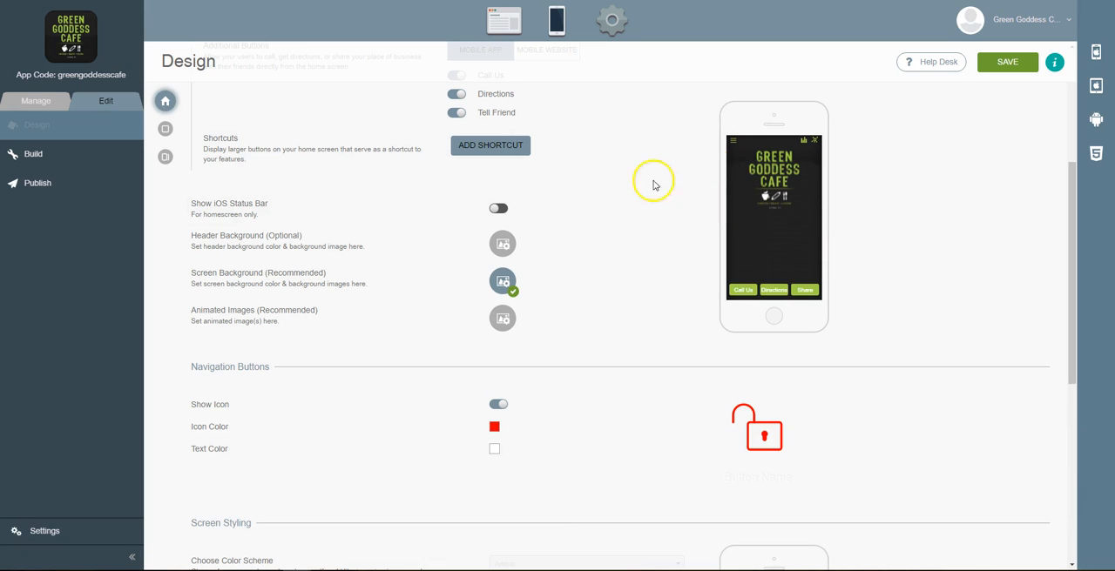
Open Animated Images and assign the custom_bg restaurant interior image to slot 1
{"action": "left_click", "coordinate": [503, 320]}
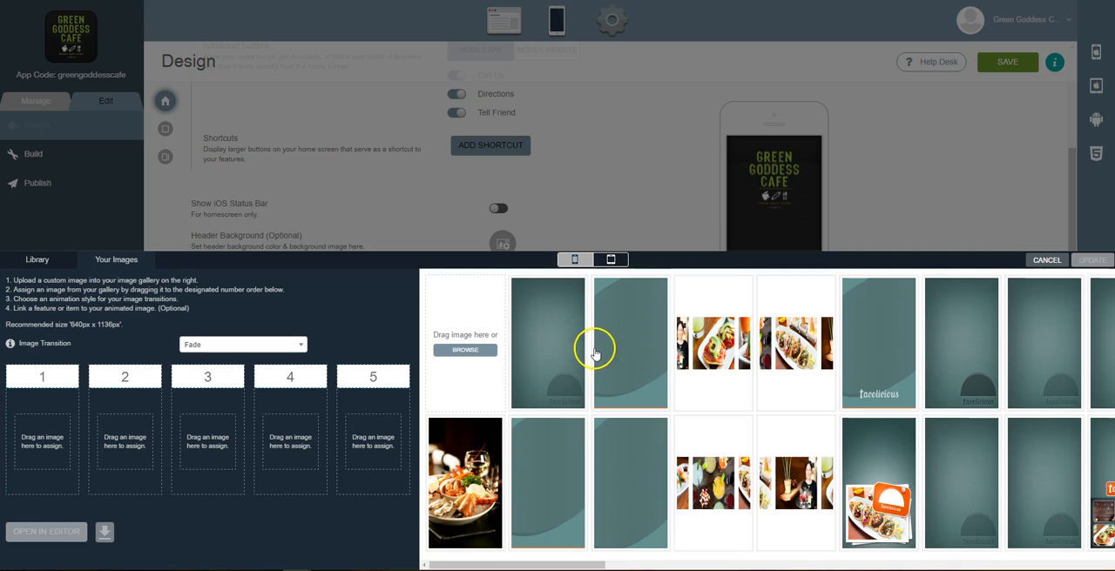
{"action": "scroll", "coordinate": [608, 374], "scroll_direction": "right", "scroll_amount": 15}
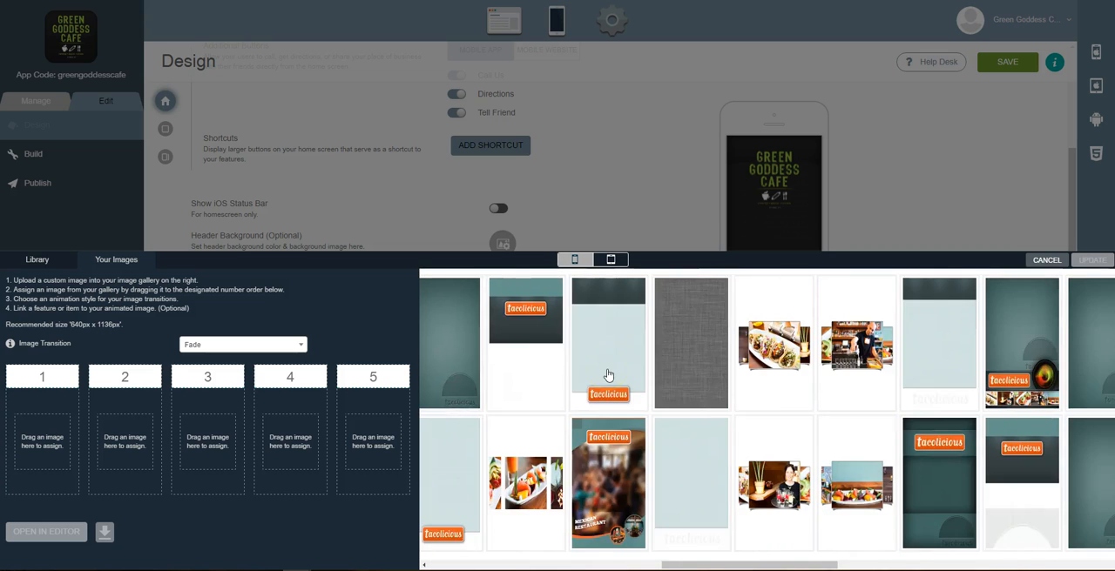
{"action": "scroll", "coordinate": [608, 374], "scroll_direction": "right", "scroll_amount": 2}
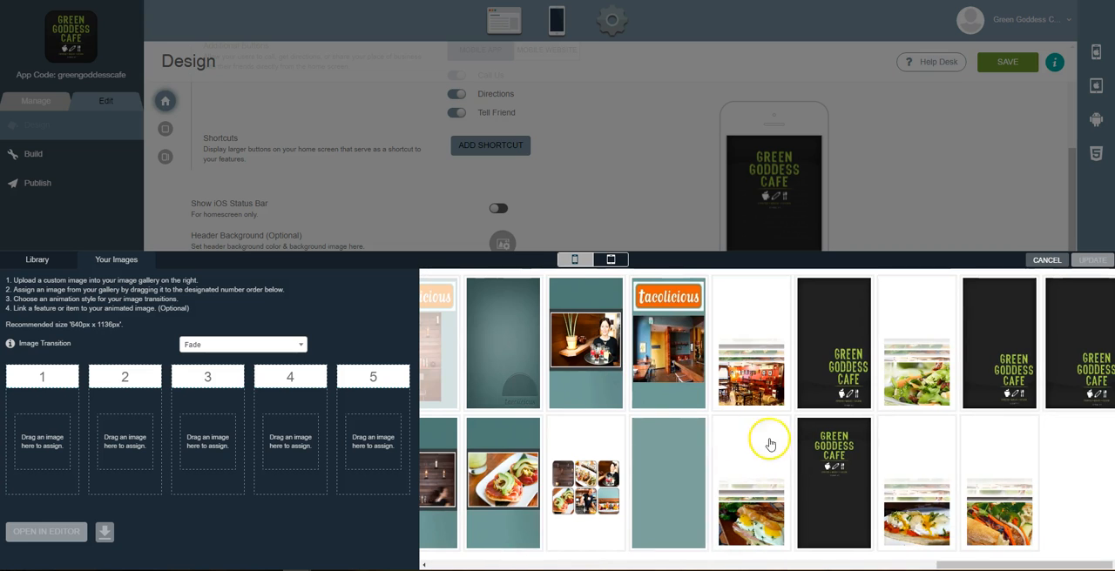
{"action": "left_click", "coordinate": [753, 372]}
{"action": "left_click_drag", "start_coordinate": [753, 352], "coordinate": [42, 435]}
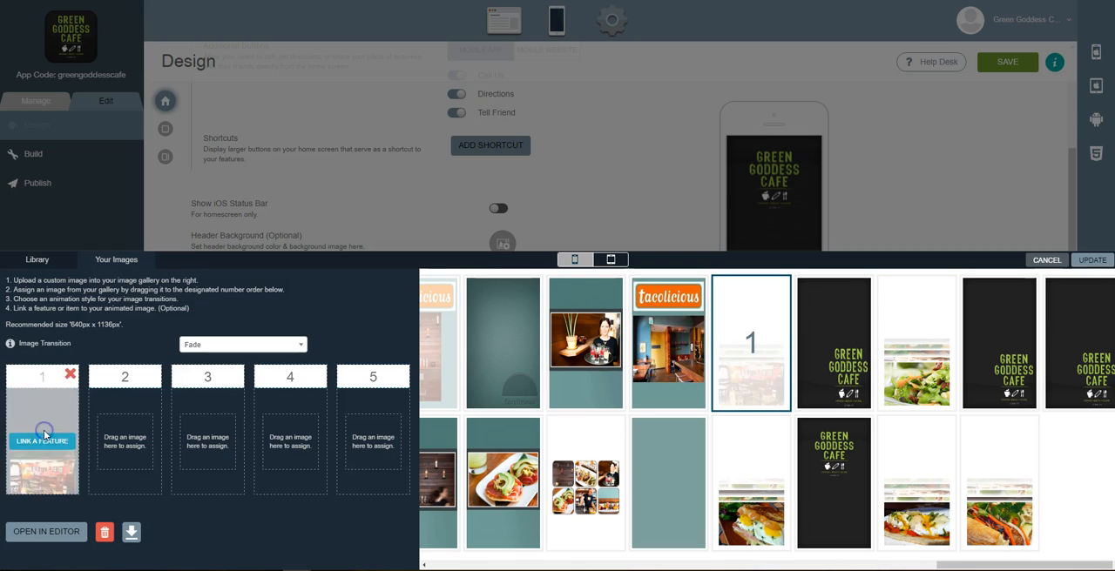
Assign three more food images to animated image slots 2, 3 and 4
{"action": "left_click", "coordinate": [919, 348]}
{"action": "left_click_drag", "start_coordinate": [918, 348], "coordinate": [123, 415]}
{"action": "left_click_drag", "start_coordinate": [766, 505], "coordinate": [215, 448]}
{"action": "left_click", "coordinate": [928, 520]}
{"action": "left_click_drag", "start_coordinate": [927, 520], "coordinate": [283, 449]}
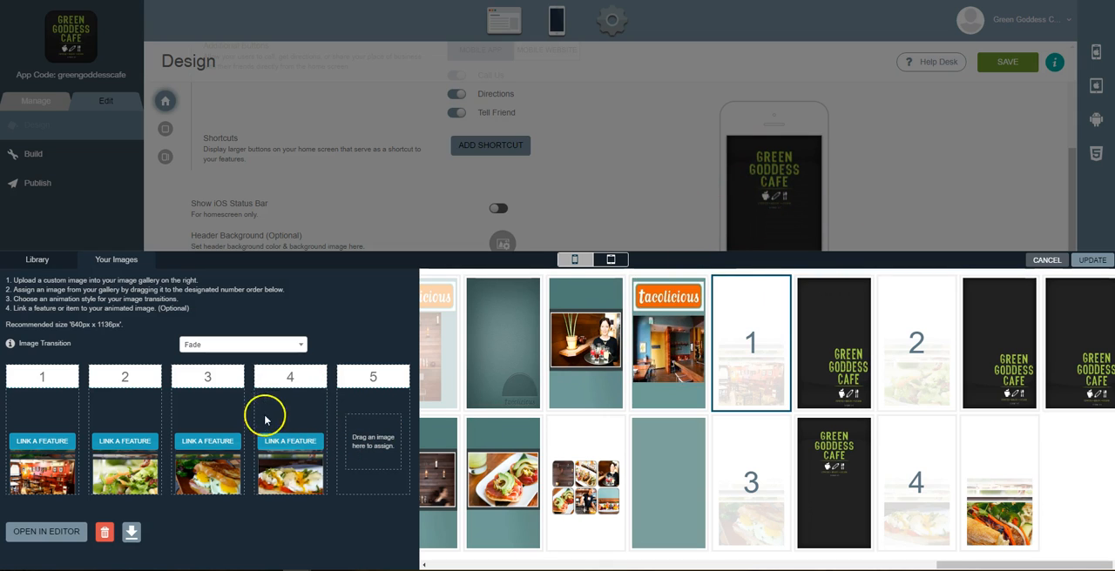
{"action": "mouse_move", "coordinate": [129, 440]}
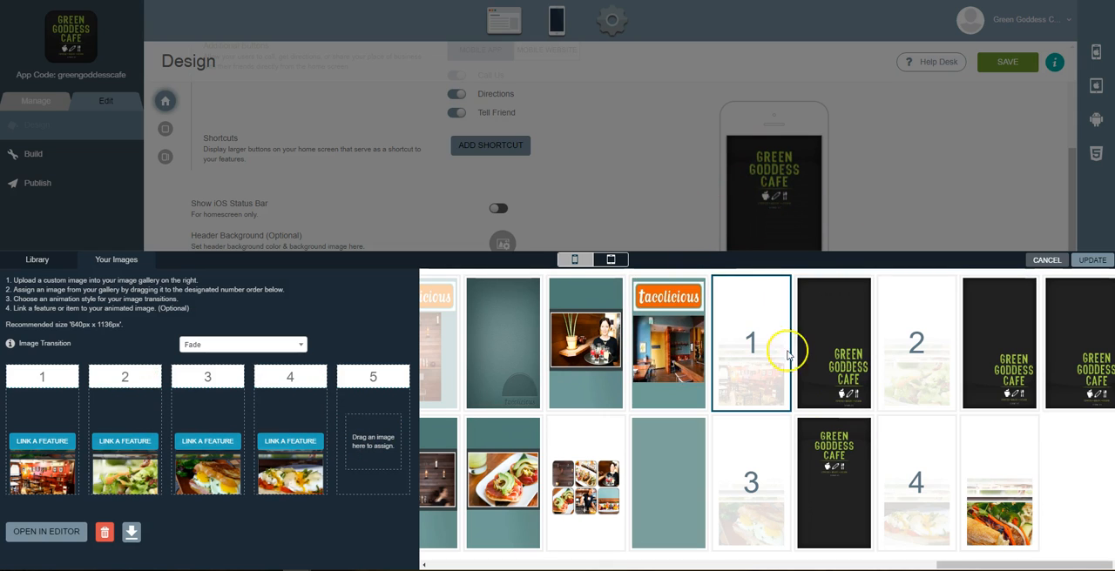
{"action": "right_click", "coordinate": [741, 353]}
{"action": "left_click", "coordinate": [874, 208]}
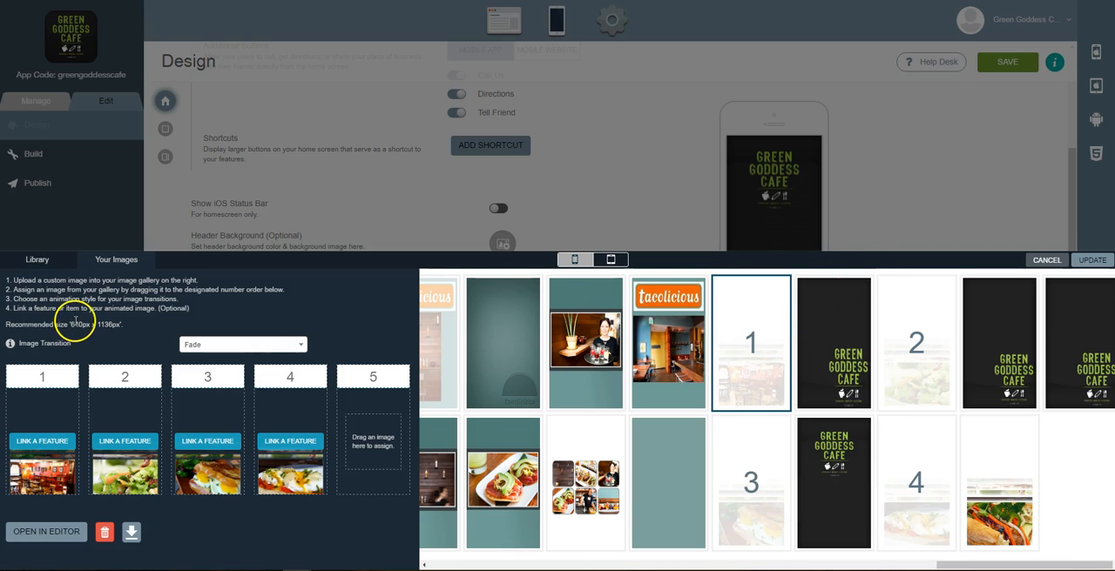
{"action": "mouse_move", "coordinate": [207, 475]}
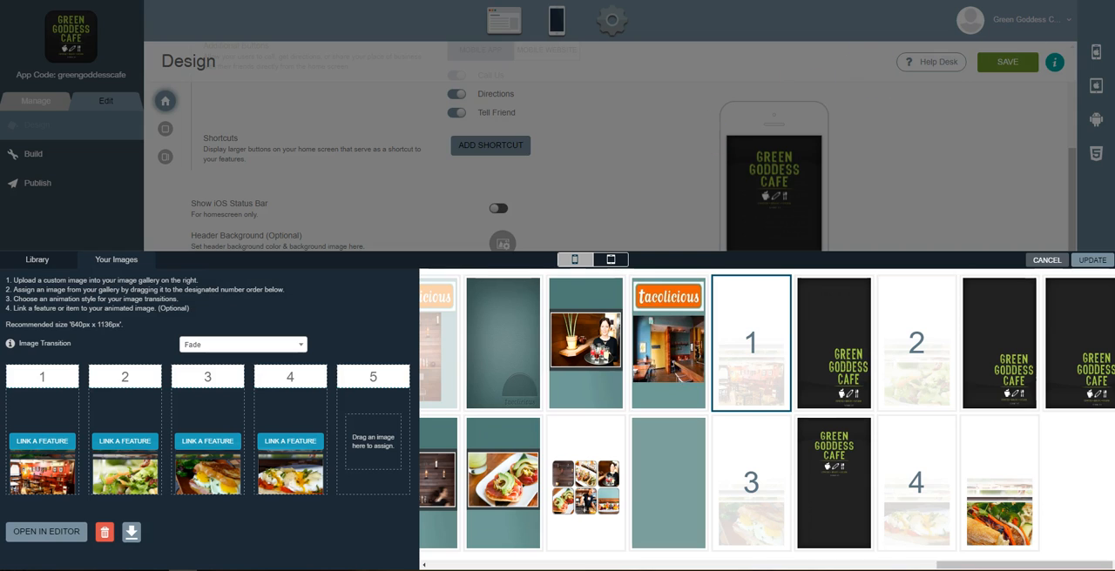
Switch to Photoshop and position its window over the browser
{"action": "left_click_drag", "start_coordinate": [1114, 24], "coordinate": [299, 15]}
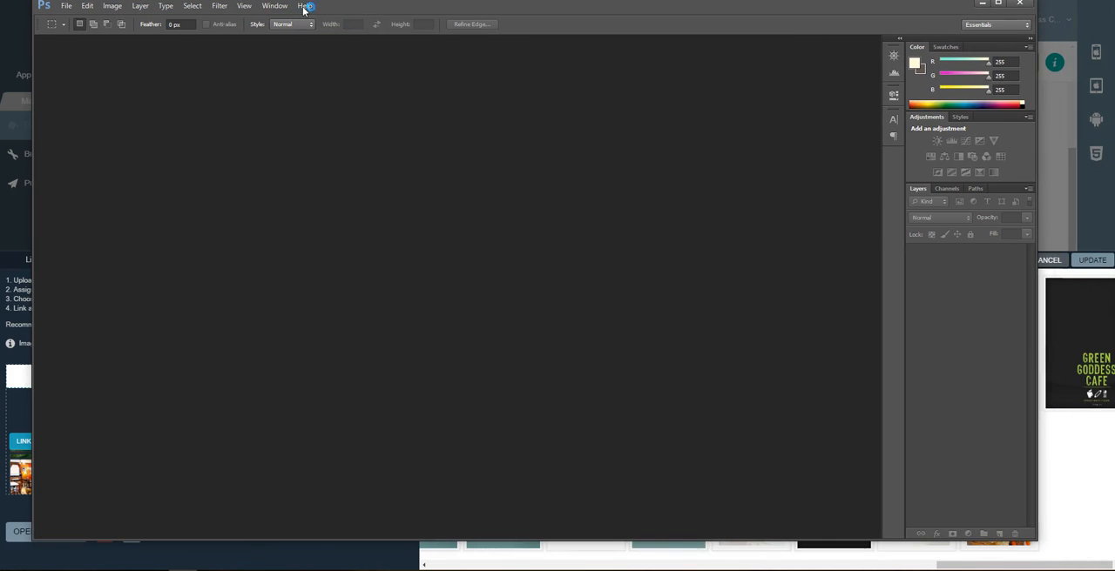
{"action": "double_click", "coordinate": [419, 10]}
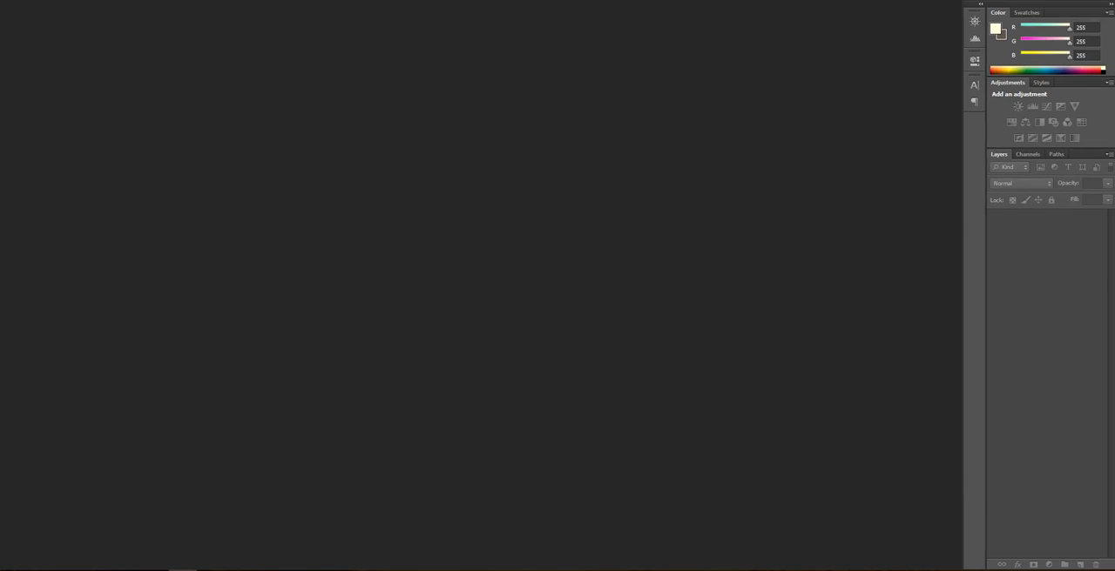
{"action": "double_click", "coordinate": [410, 1]}
{"action": "left_click_drag", "start_coordinate": [415, 6], "coordinate": [398, 11]}
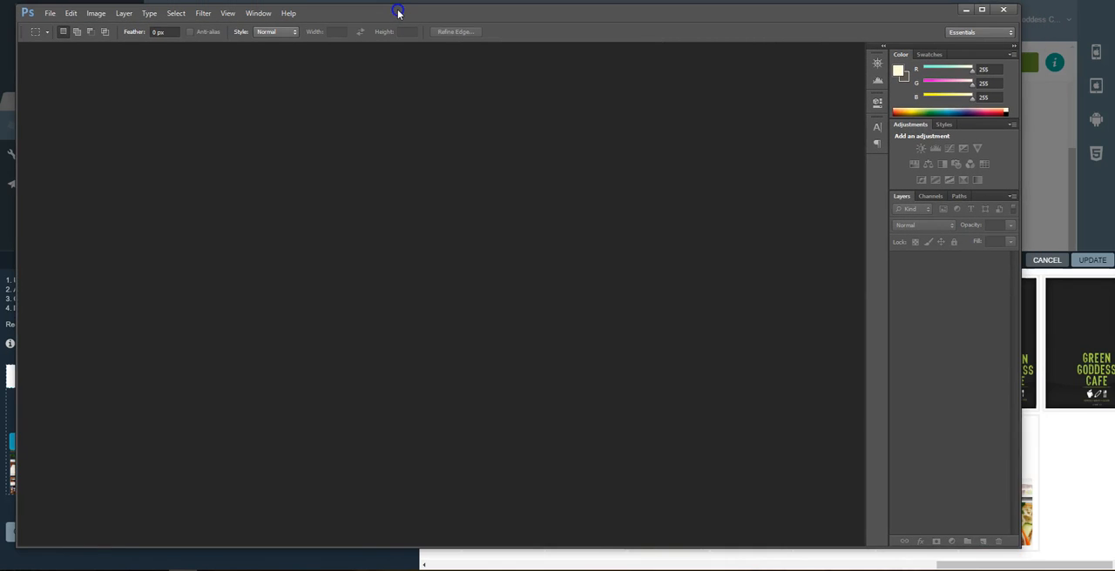
Create a new document 640 pixels wide and 1136 pixels high
{"action": "left_click", "coordinate": [49, 13]}
{"action": "left_click", "coordinate": [65, 31]}
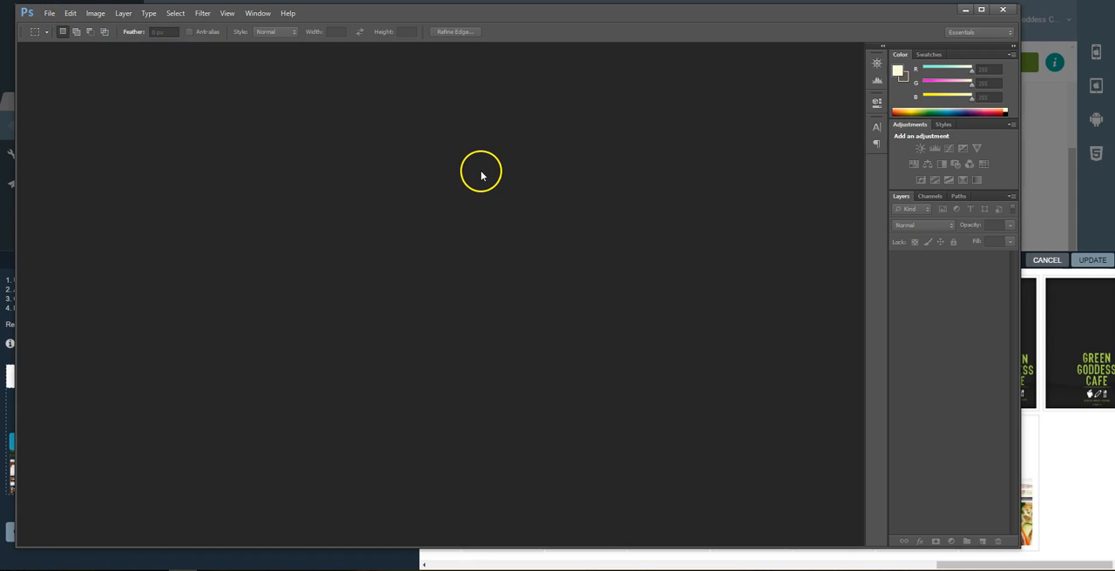
{"action": "left_click", "coordinate": [48, 12]}
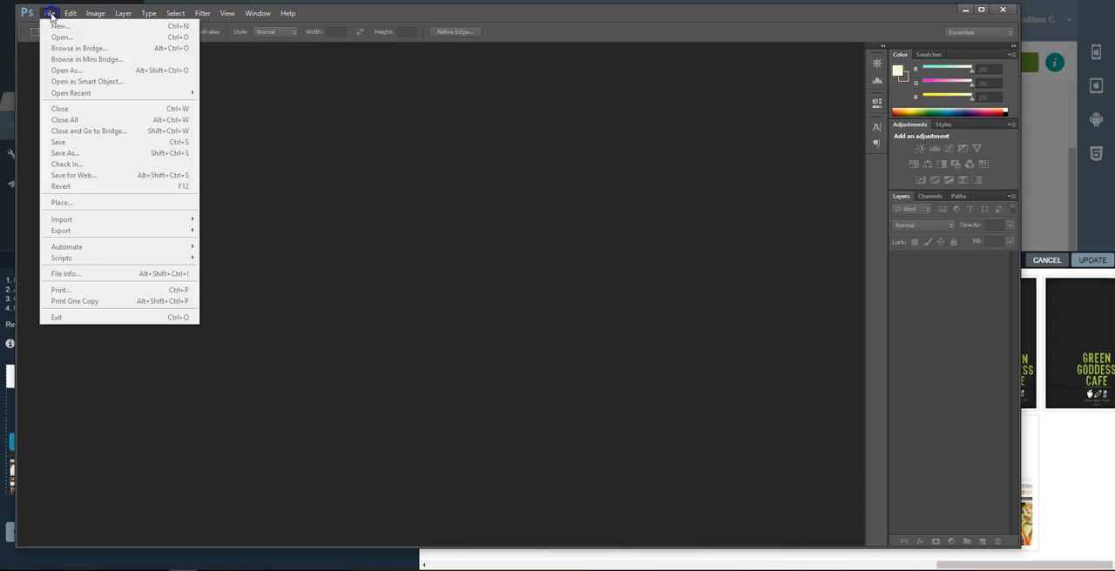
{"action": "left_click", "coordinate": [339, 124]}
{"action": "key", "text": "ctrl+n"}
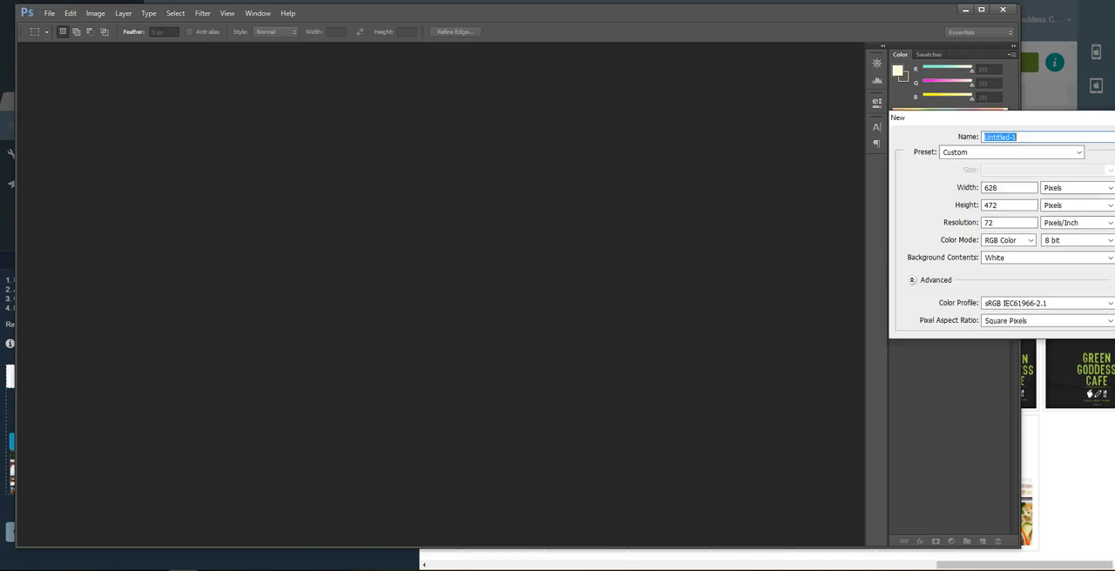
{"action": "left_click_drag", "start_coordinate": [1043, 91], "coordinate": [287, 93]}
{"action": "double_click", "coordinate": [243, 164]}
{"action": "type", "text": "640"}
{"action": "key", "text": "Tab"}
{"action": "type", "text": "1136"}
{"action": "key", "text": "Return"}
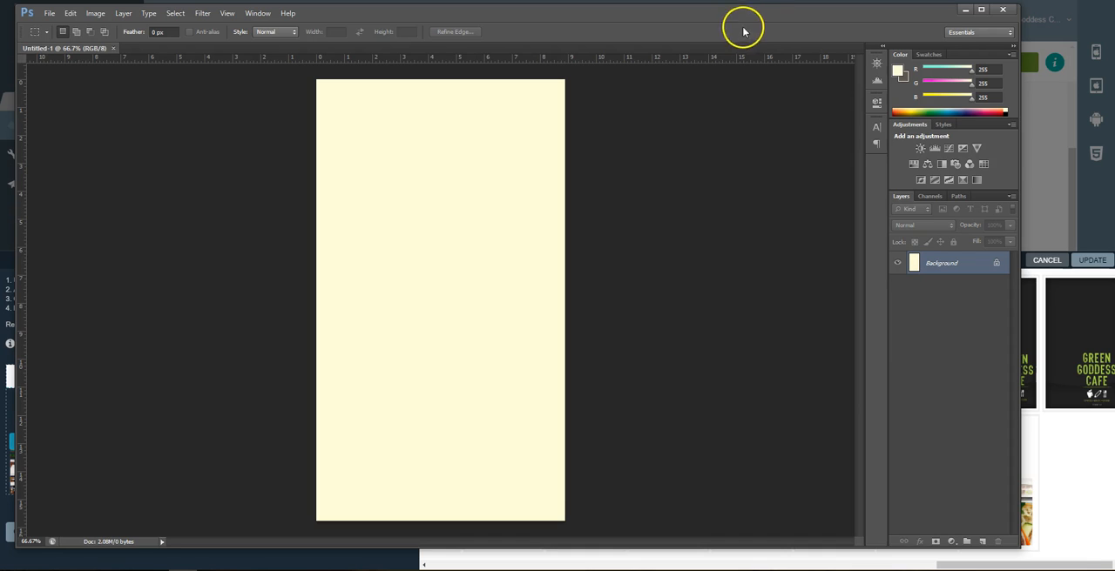
Return to the browser, open a new tab and search Google for food images
{"action": "left_click", "coordinate": [1048, 140]}
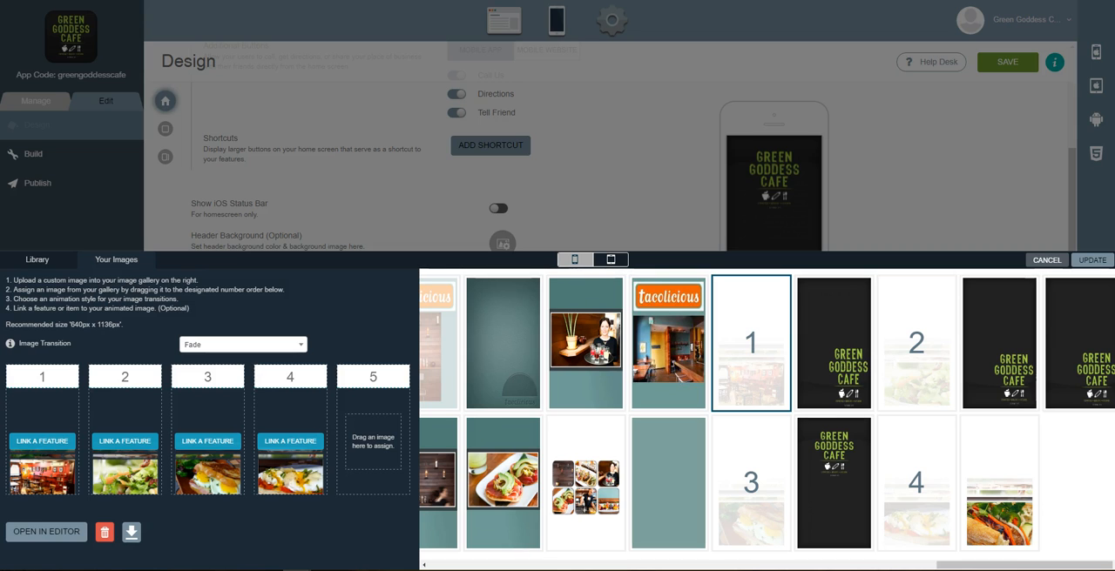
{"action": "key", "text": "ctrl+t"}
{"action": "type", "text": "g d"}
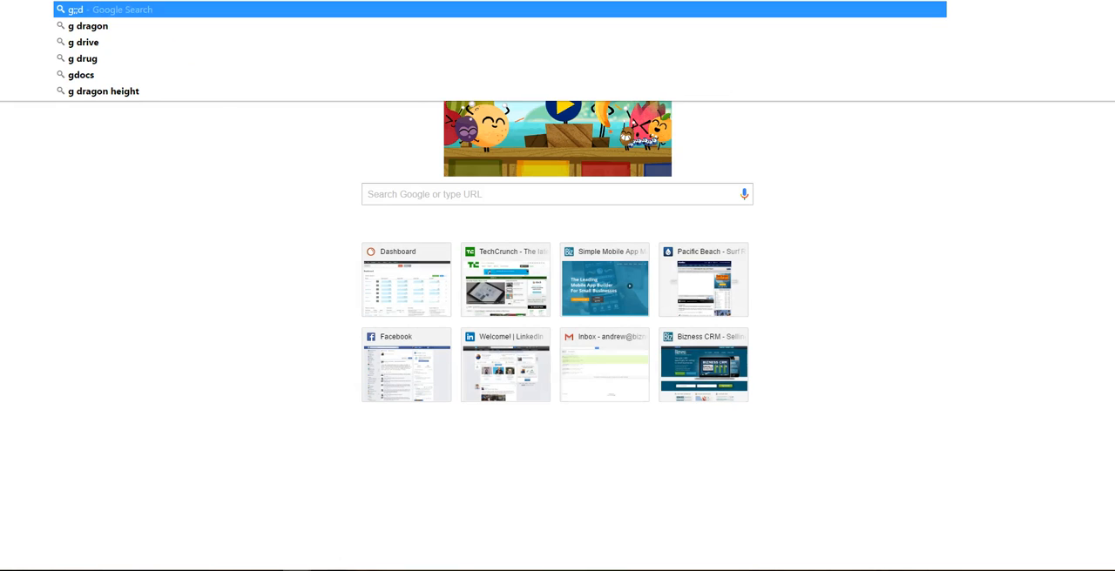
{"action": "key", "text": "BackSpace"}
{"action": "key", "text": "BackSpace"}
{"action": "key", "text": "BackSpace"}
{"action": "type", "text": "good images"}
{"action": "key", "text": "Return"}
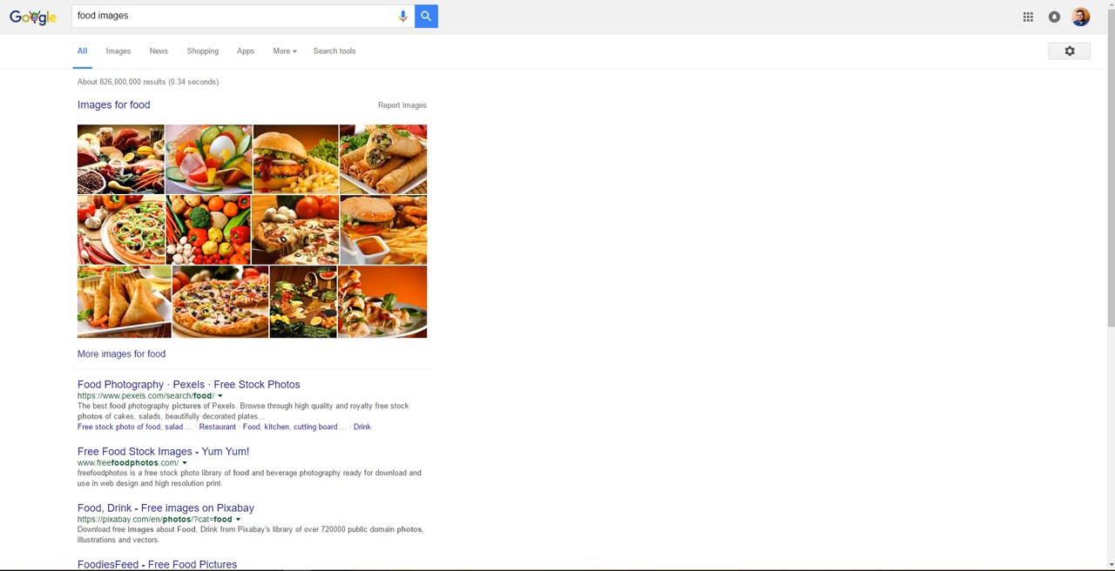
Open image results and copy the Wikipedia food photo
{"action": "left_click", "coordinate": [120, 52]}
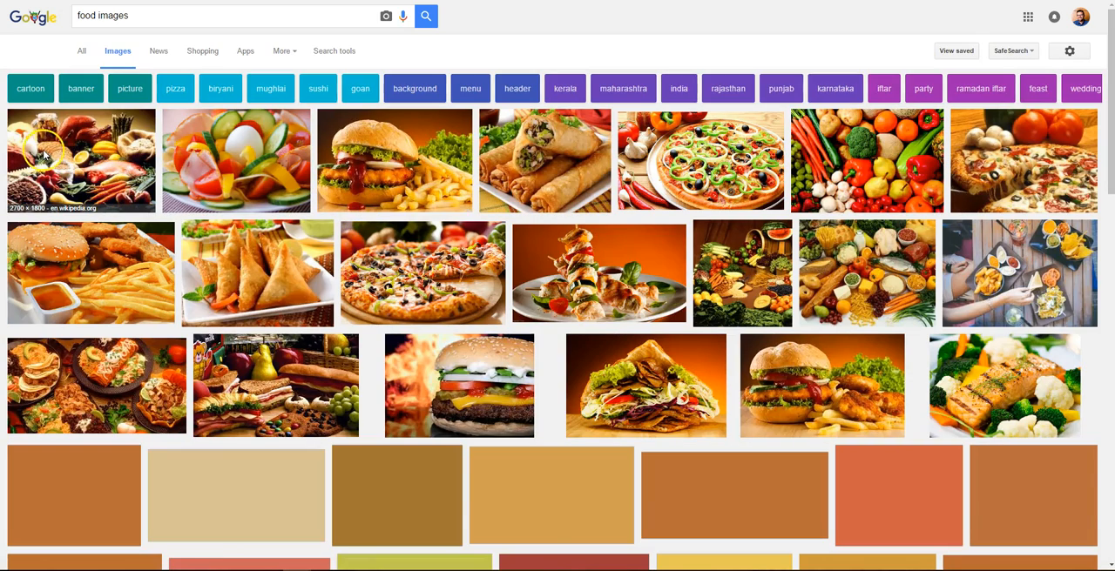
{"action": "left_click", "coordinate": [79, 164]}
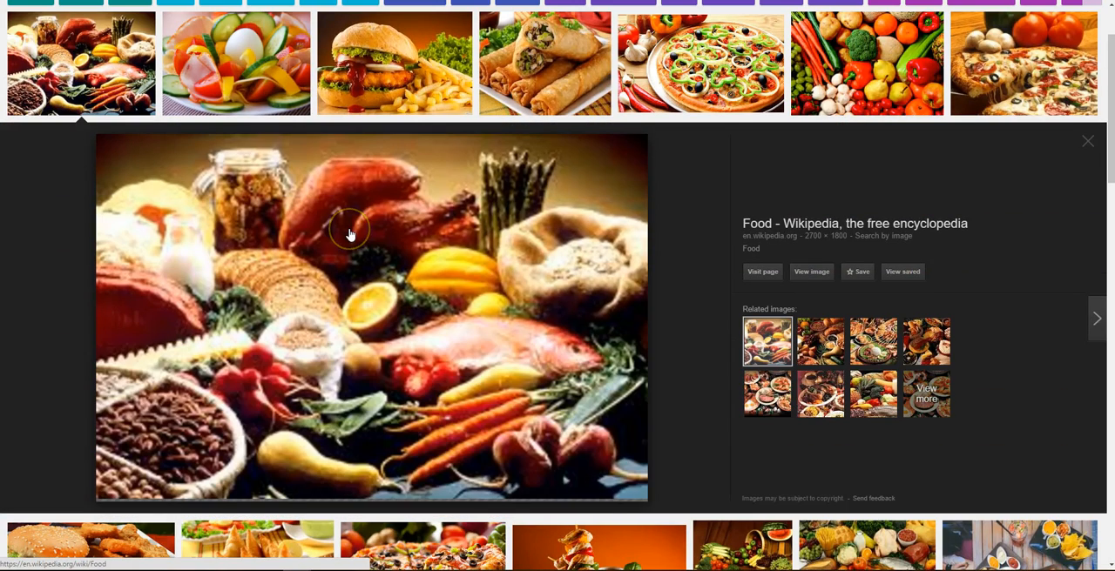
{"action": "right_click", "coordinate": [348, 233]}
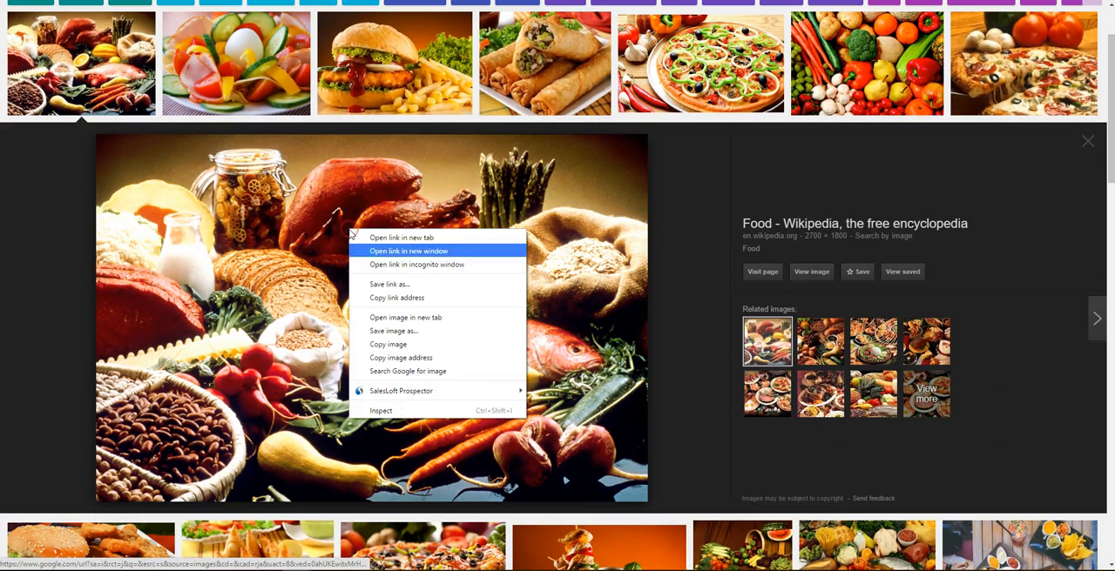
{"action": "left_click", "coordinate": [424, 346]}
Switch back to Photoshop and scale the pasted food photo down to fill the canvas's lower section
{"action": "key", "text": "alt+Tab"}
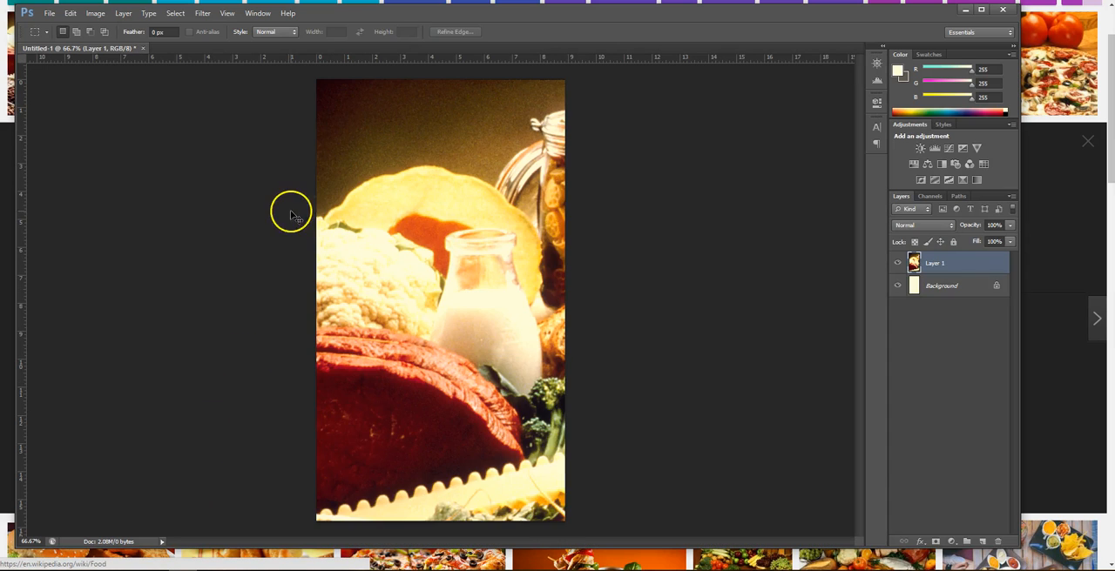
{"action": "key", "text": "ctrl+t"}
{"action": "left_click_drag", "start_coordinate": [319, 81], "coordinate": [192, 353]}
{"action": "left_click_drag", "start_coordinate": [127, 277], "coordinate": [316, 389]}
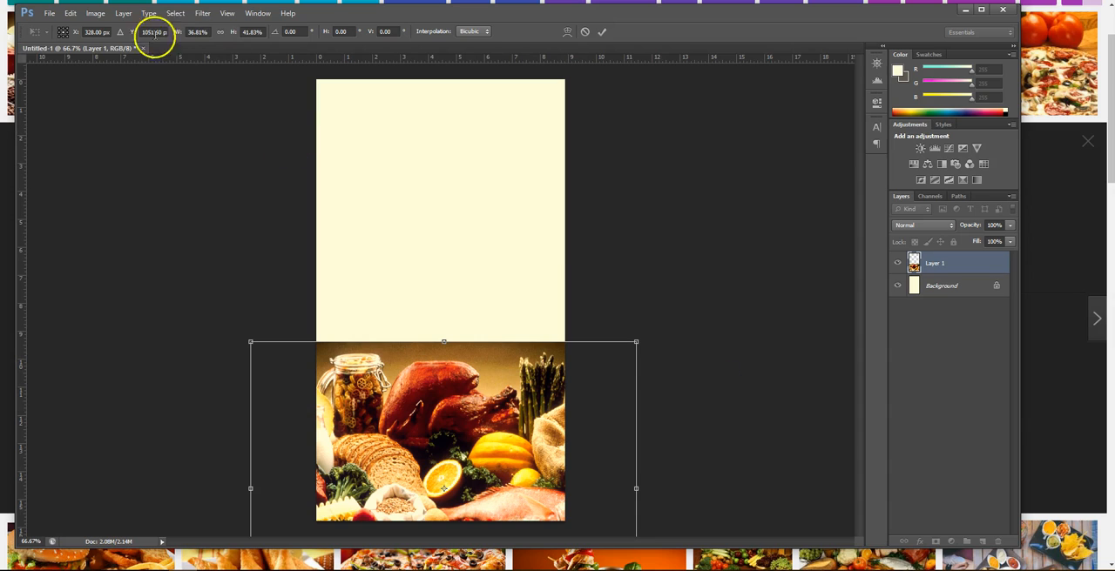
{"action": "right_click", "coordinate": [393, 397]}
{"action": "left_click", "coordinate": [682, 275]}
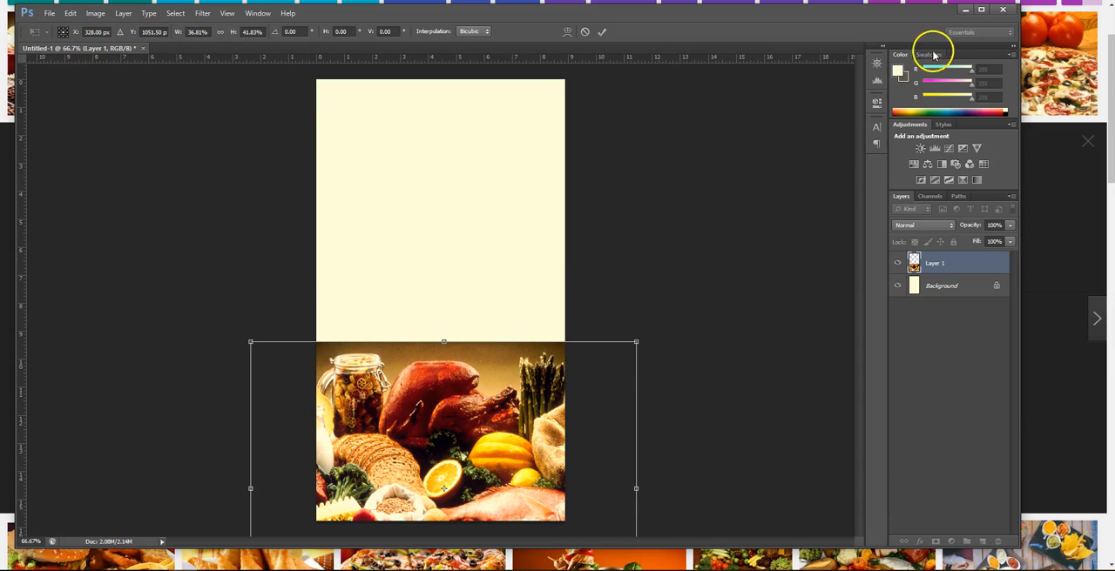
{"action": "left_click", "coordinate": [980, 11]}
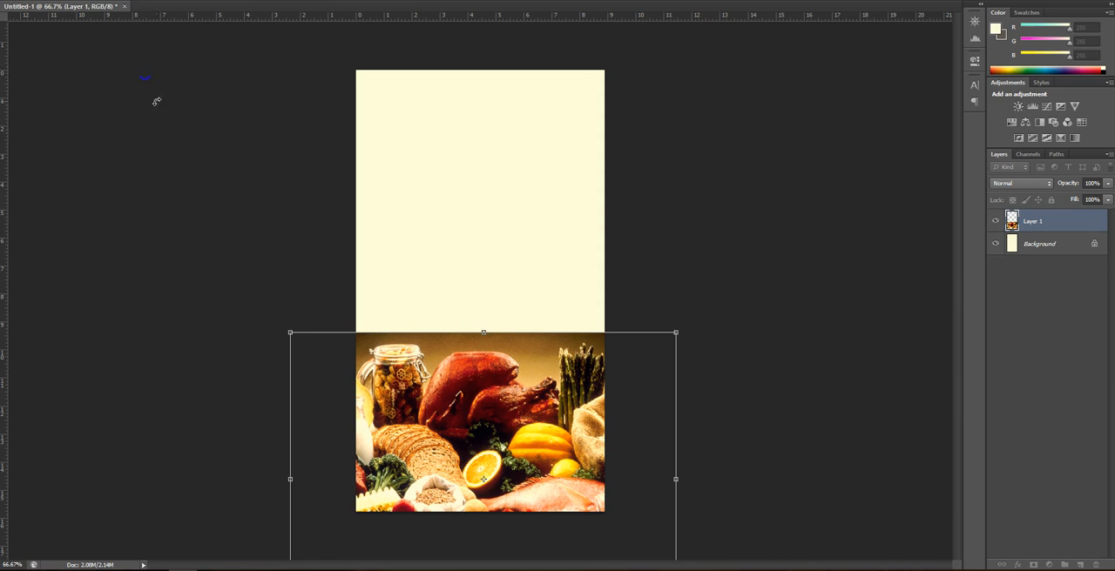
{"action": "mouse_move", "coordinate": [409, 376]}
{"action": "left_mouse_down"}
{"action": "mouse_move", "coordinate": [404, 367]}
{"action": "mouse_move", "coordinate": [404, 391]}
{"action": "left_mouse_up"}
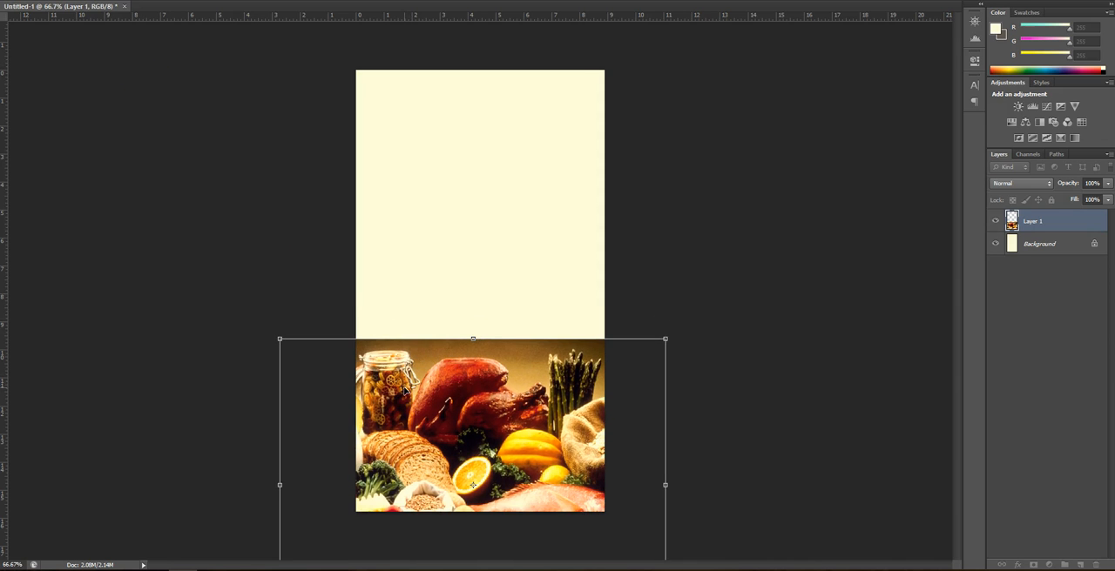
{"action": "key", "text": "Return"}
{"action": "left_click", "coordinate": [485, 355]}
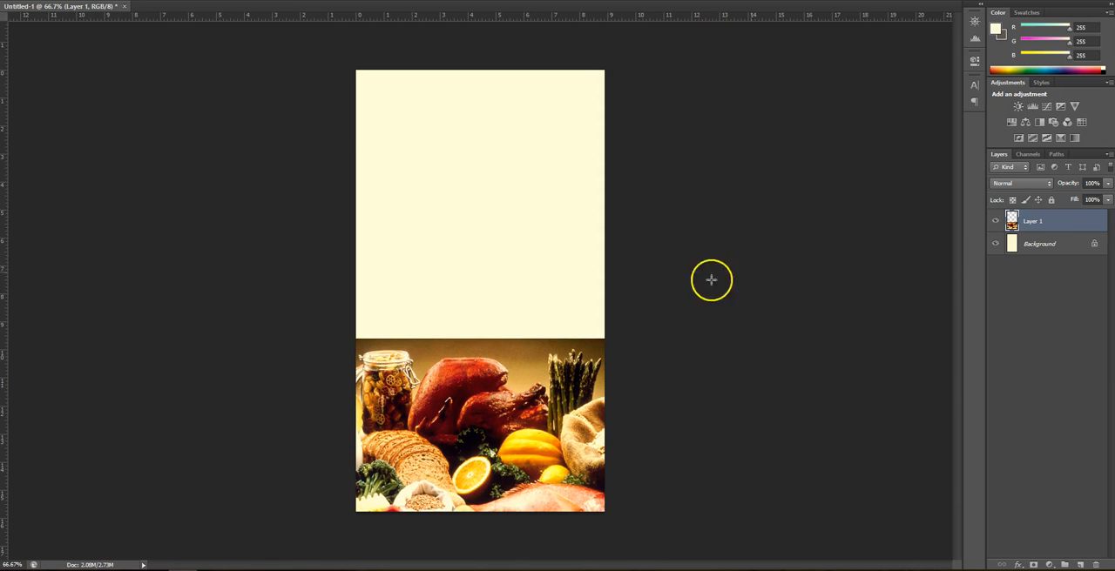
Delete the locked Background layer so the canvas above the food photo becomes transparent
{"action": "left_click", "coordinate": [1031, 253]}
{"action": "right_click", "coordinate": [1030, 252]}
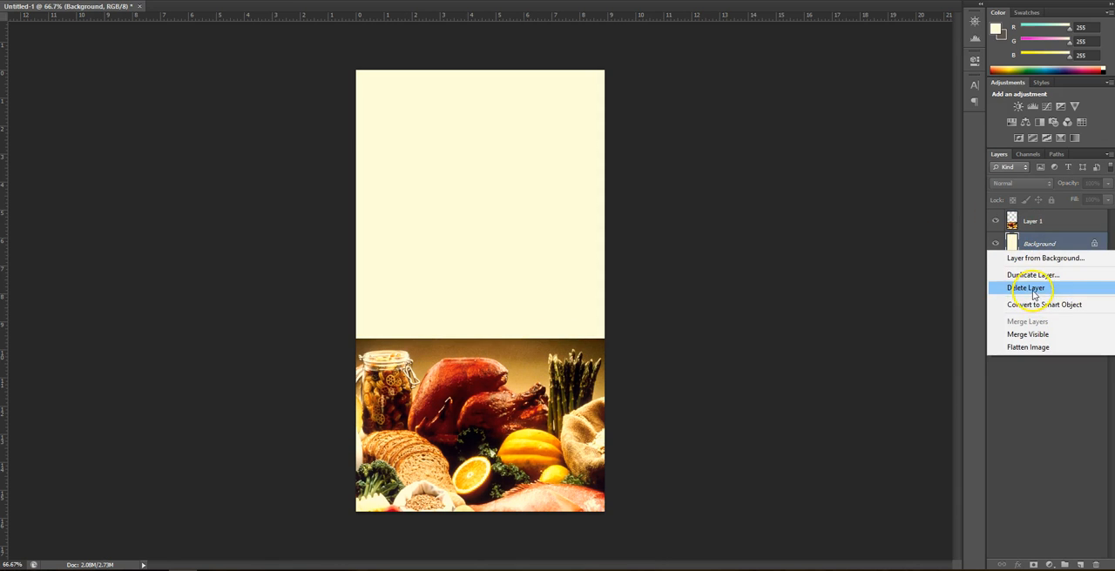
{"action": "left_click", "coordinate": [1034, 291]}
{"action": "left_click", "coordinate": [539, 195]}
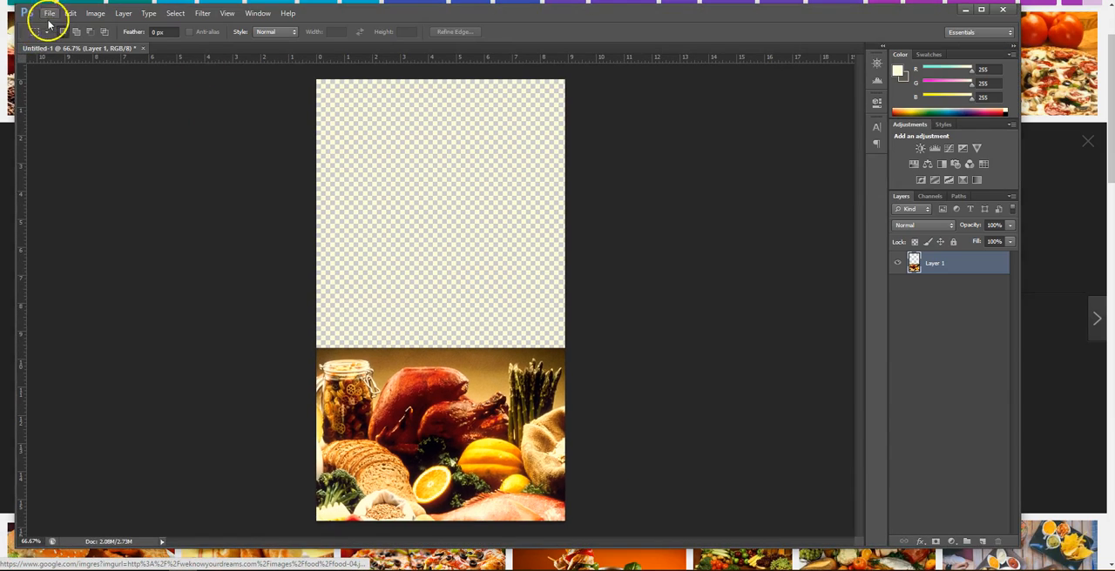
Save the image for web as a PNG-24 file named background on the Desktop
{"action": "left_click", "coordinate": [49, 13]}
{"action": "left_click", "coordinate": [97, 175]}
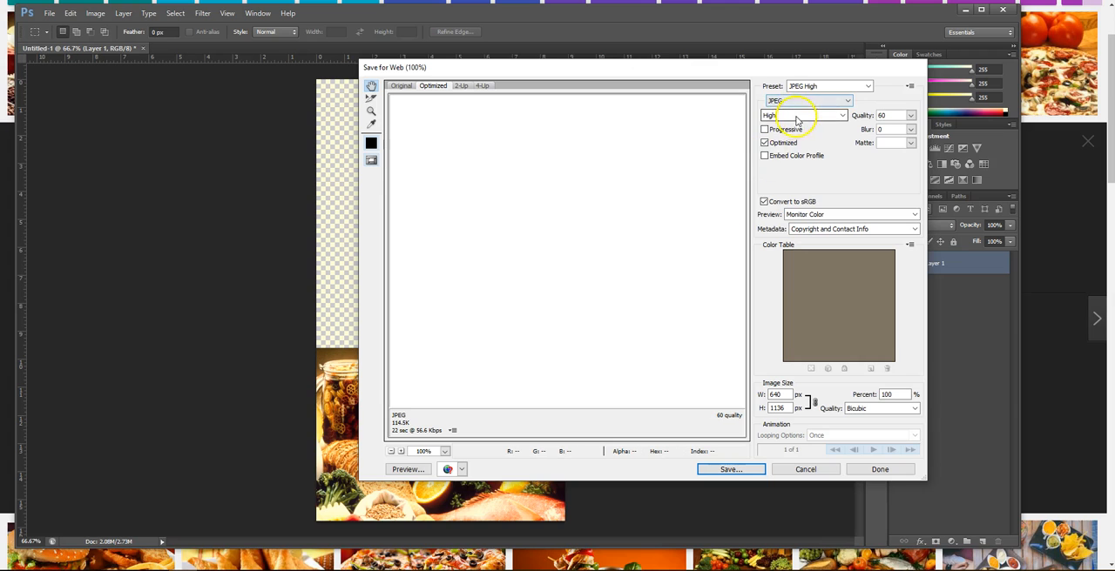
{"action": "left_click", "coordinate": [796, 113]}
{"action": "left_click", "coordinate": [797, 102]}
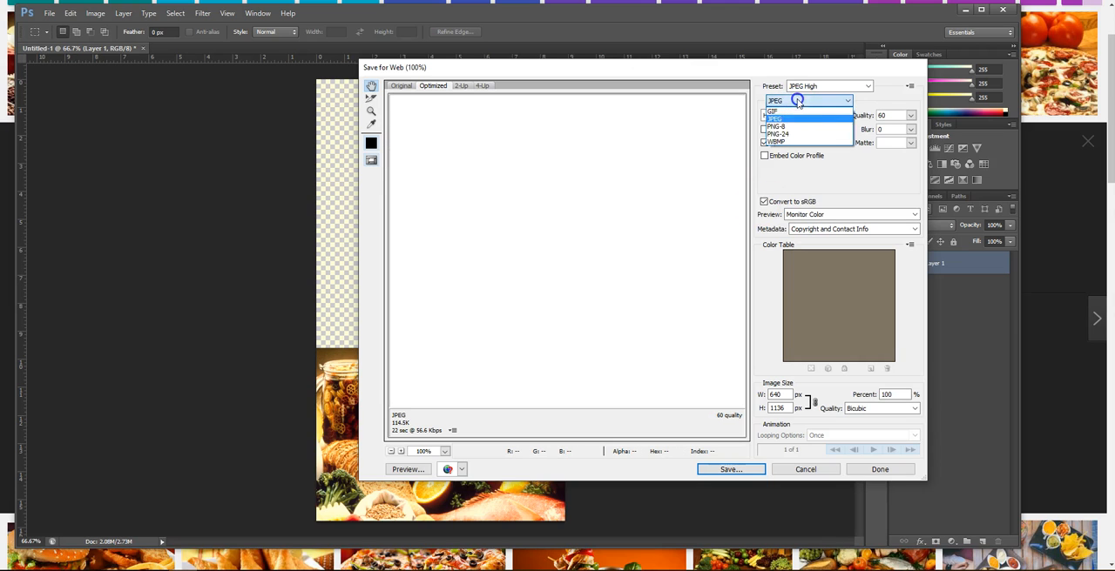
{"action": "left_click", "coordinate": [792, 136]}
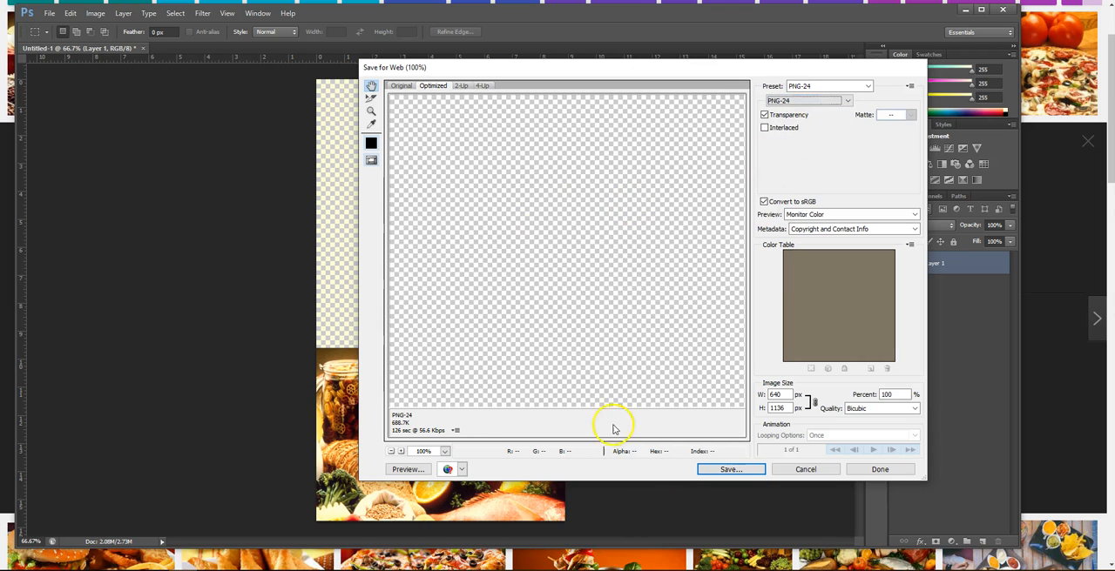
{"action": "left_click", "coordinate": [731, 469]}
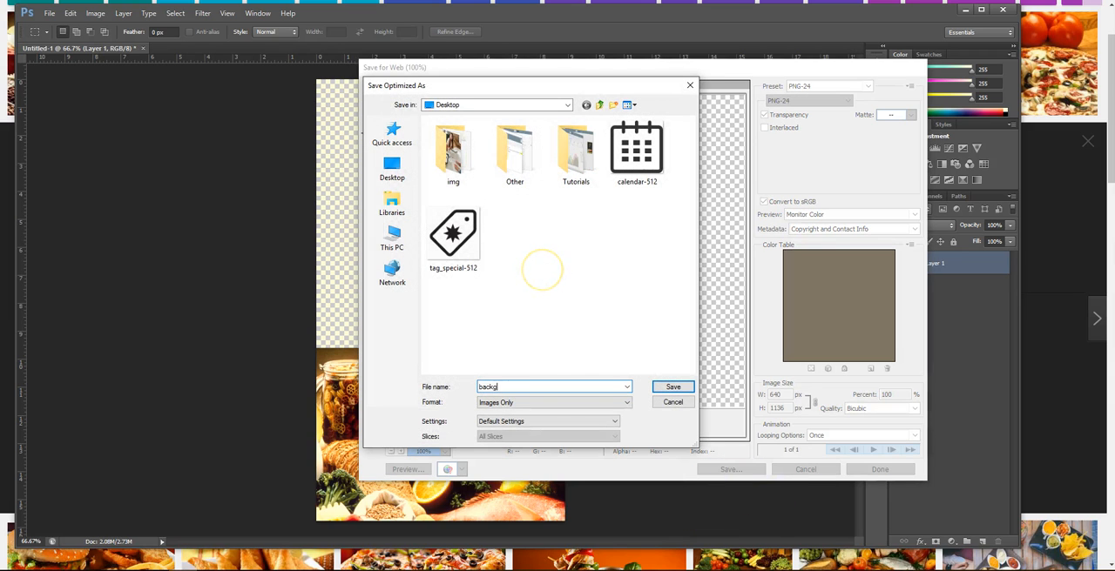
{"action": "type", "text": "background"}
{"action": "key", "text": "Return"}
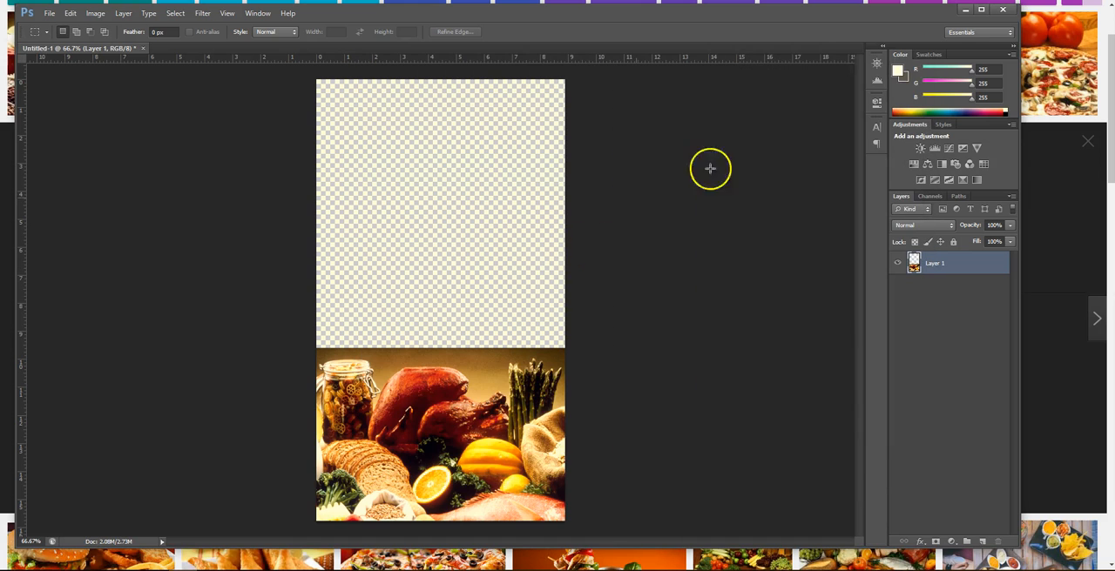
Upload the background image to the app's image gallery and assign it to animated image slot 5
{"action": "left_click", "coordinate": [962, 10]}
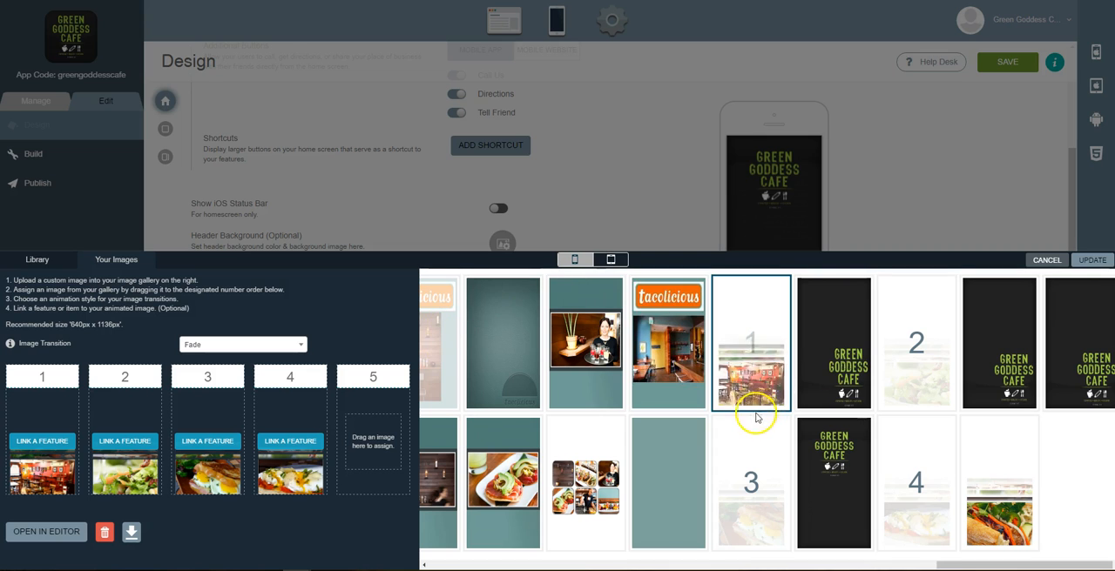
{"action": "scroll", "coordinate": [745, 479], "scroll_direction": "left", "scroll_amount": 2}
{"action": "scroll", "coordinate": [745, 479], "scroll_direction": "left", "scroll_amount": 15}
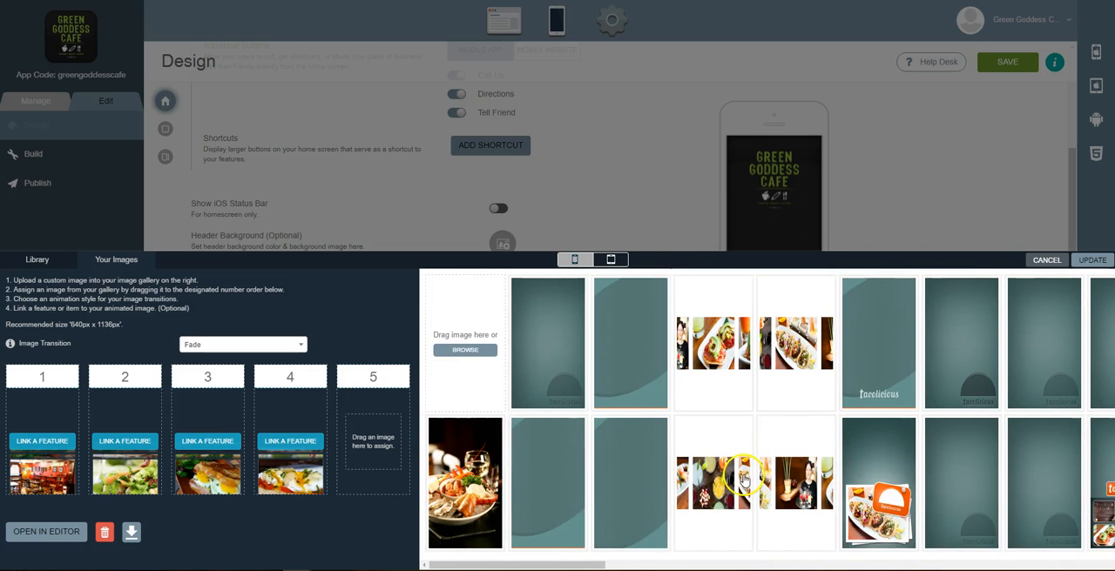
{"action": "left_click", "coordinate": [465, 349]}
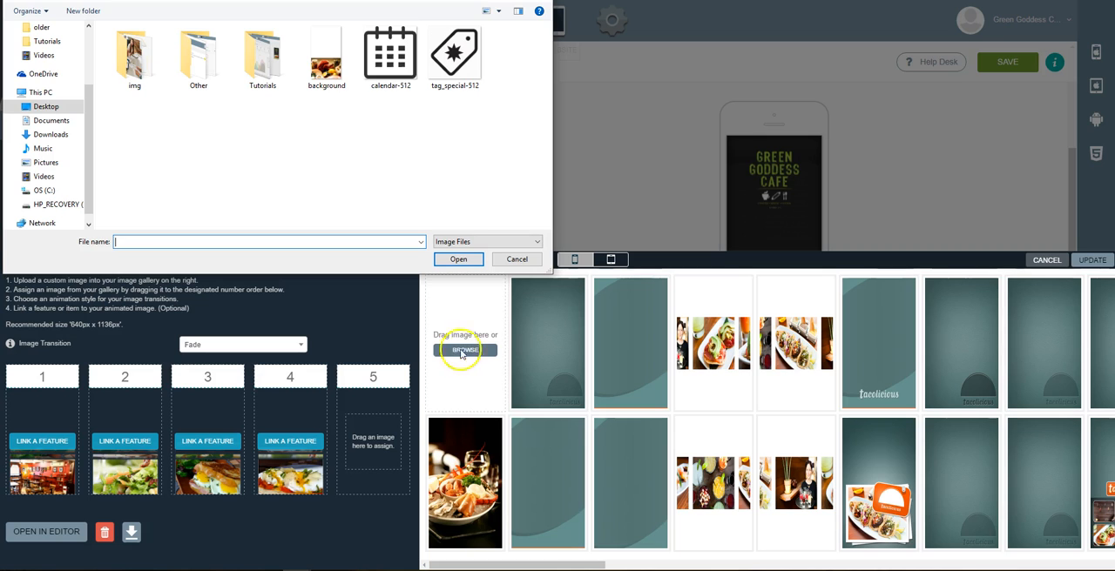
{"action": "double_click", "coordinate": [322, 64]}
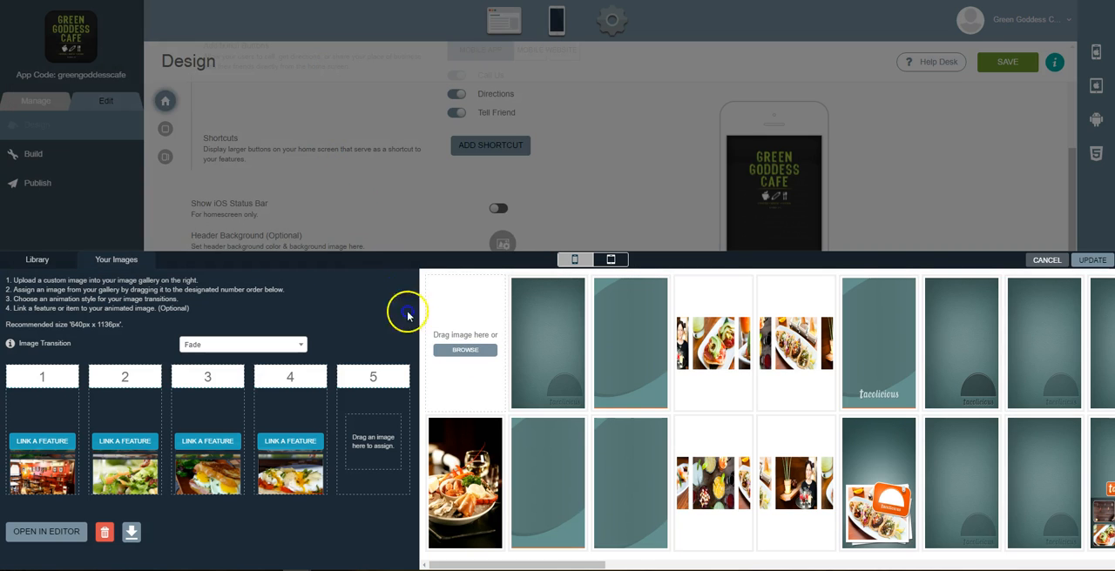
{"action": "left_click_drag", "start_coordinate": [458, 521], "coordinate": [378, 435]}
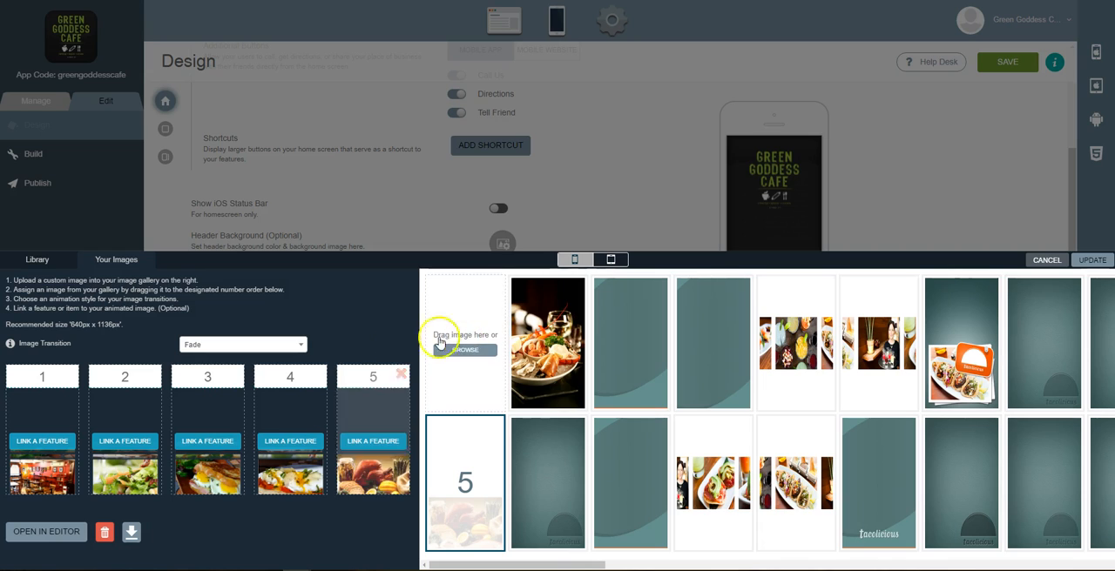
Set the image transition to Manual Swipe, apply the update and save the design settings
{"action": "left_click", "coordinate": [224, 347]}
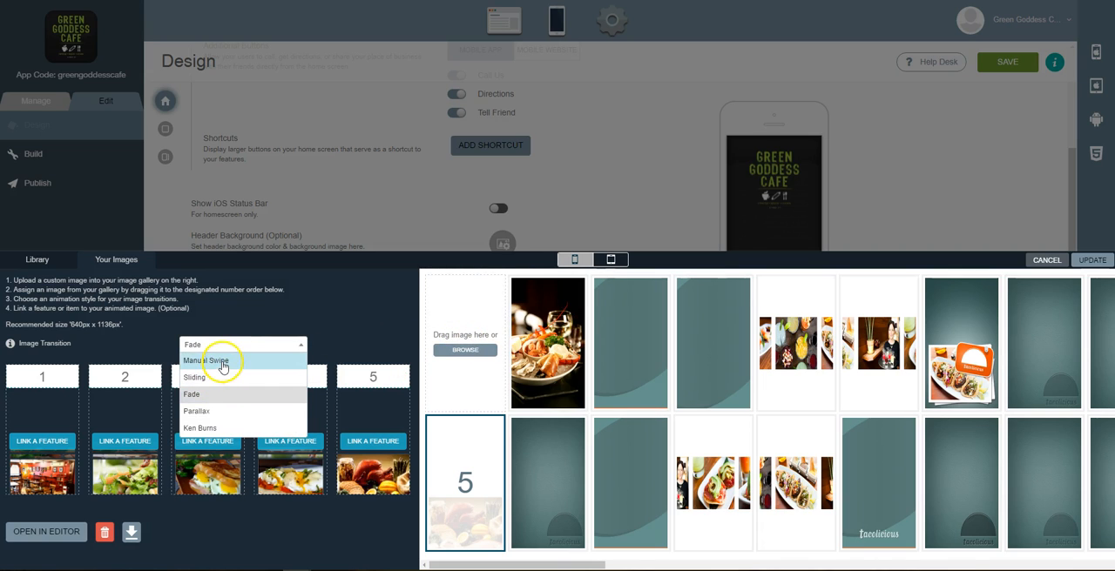
{"action": "left_click", "coordinate": [222, 366]}
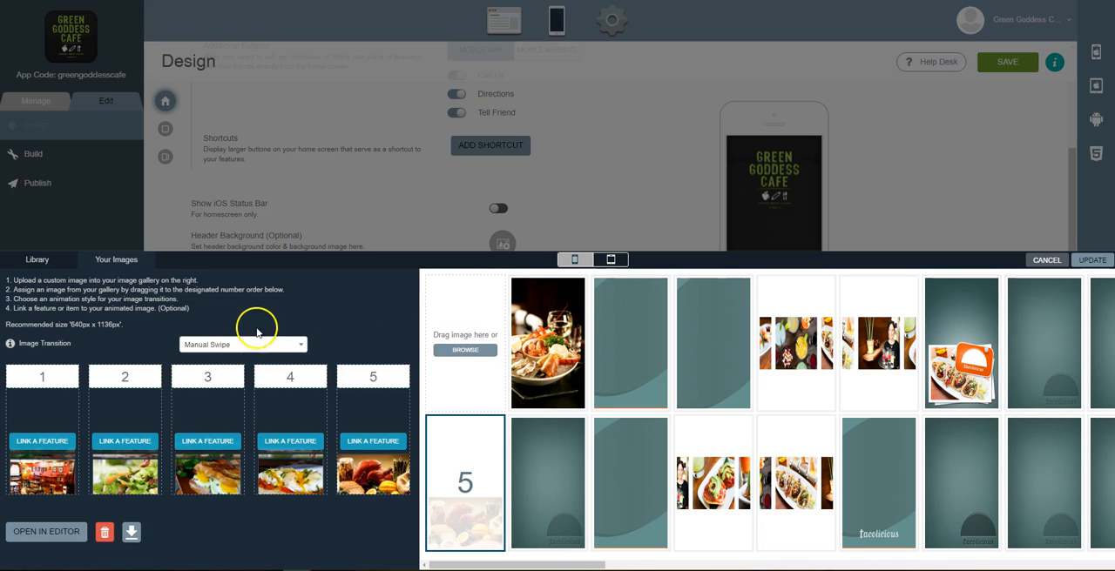
{"action": "left_click", "coordinate": [1089, 260]}
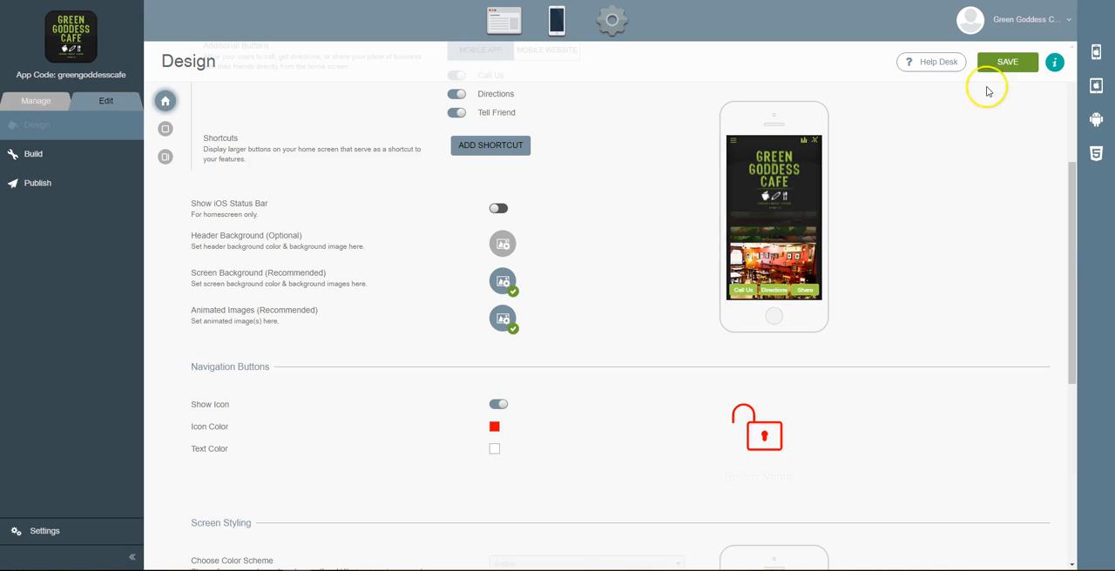
{"action": "left_click", "coordinate": [1001, 62]}
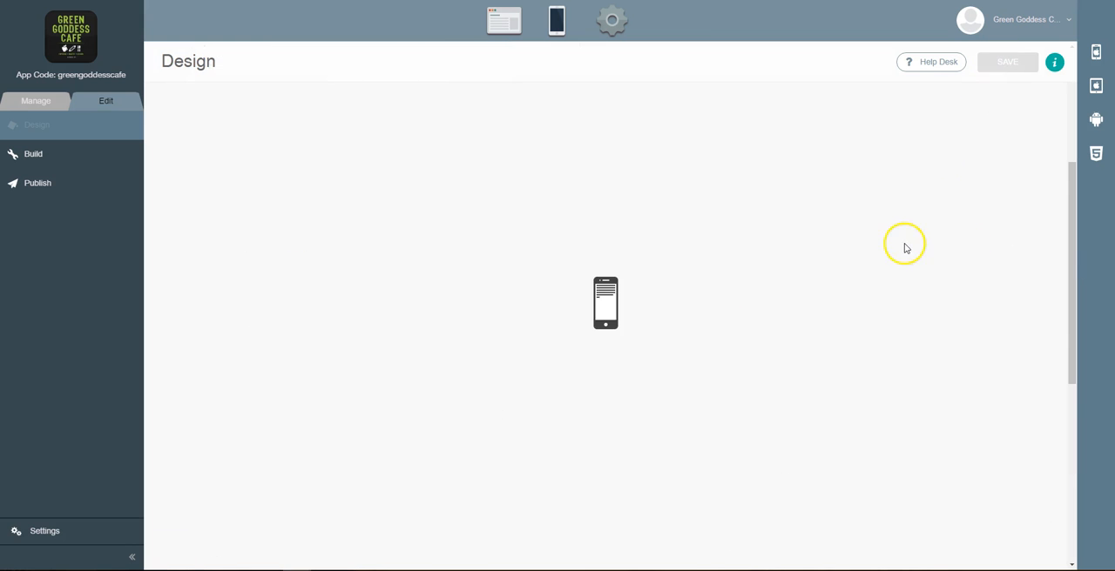
Preview the app on the iPhone simulator and swipe through the animated images
{"action": "left_click", "coordinate": [1095, 54]}
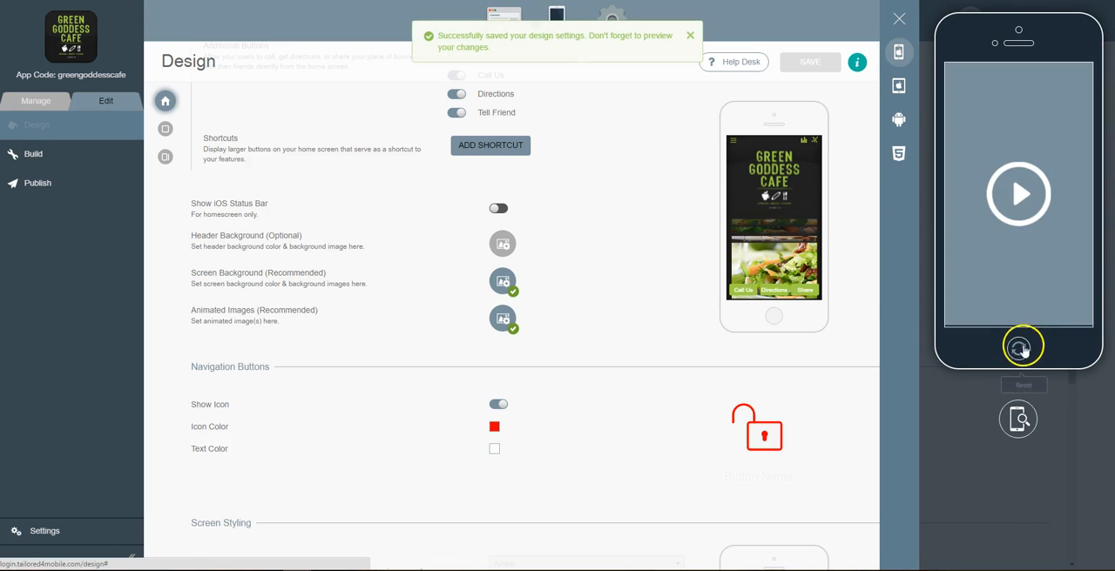
{"action": "left_click", "coordinate": [1018, 182]}
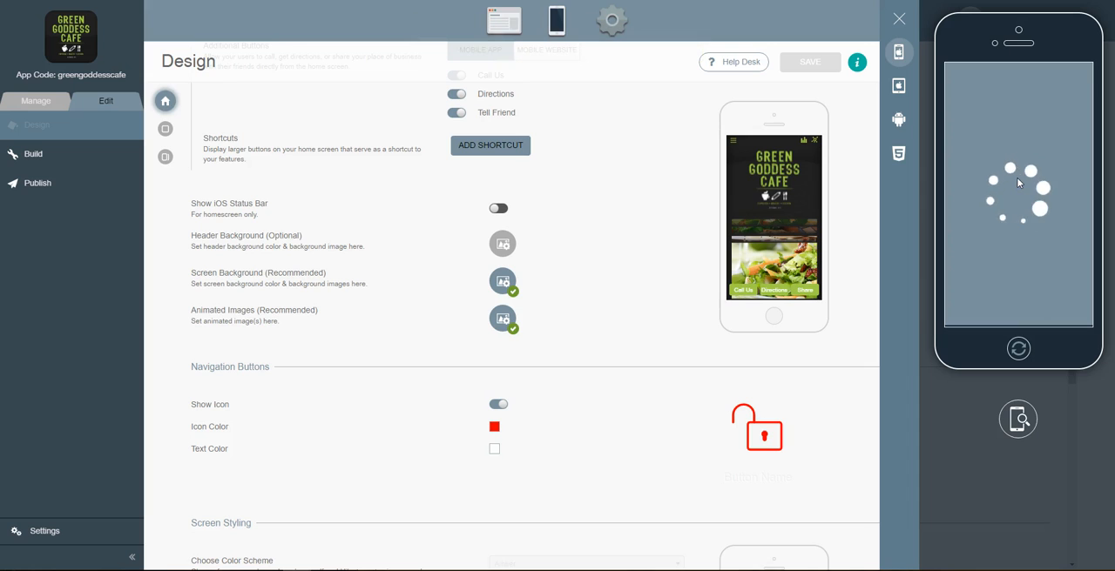
{"action": "left_click", "coordinate": [1013, 182]}
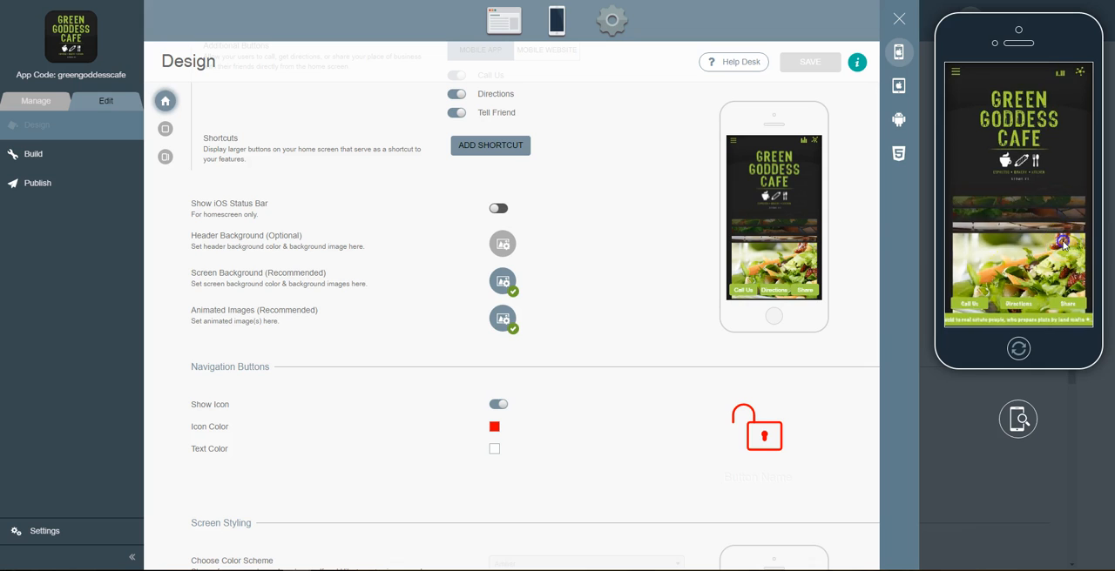
{"action": "left_click_drag", "start_coordinate": [1064, 242], "coordinate": [907, 234]}
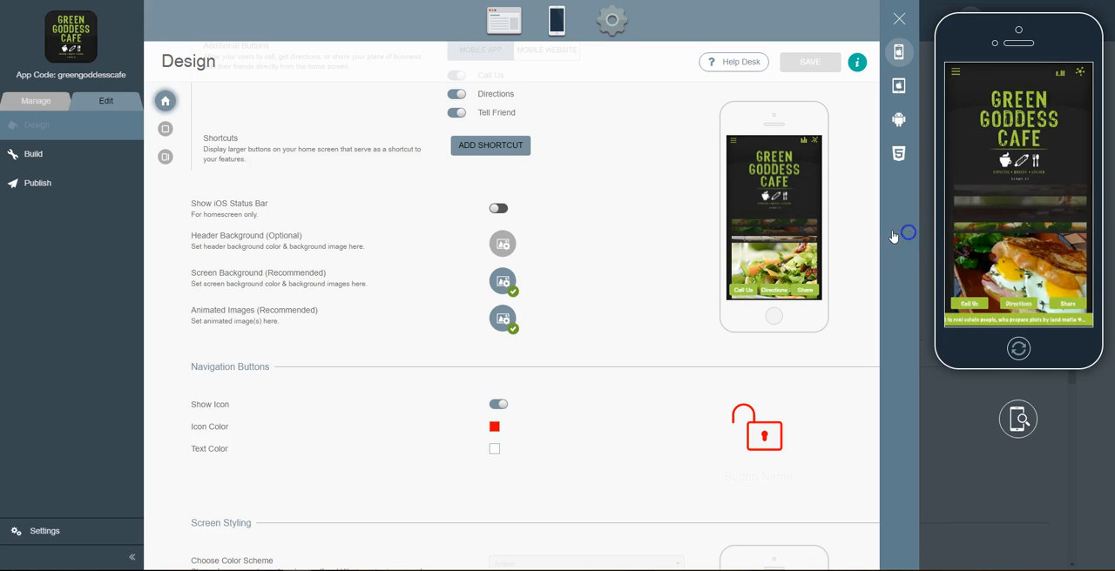
{"action": "left_click_drag", "start_coordinate": [1055, 246], "coordinate": [911, 255]}
{"action": "left_click_drag", "start_coordinate": [1051, 252], "coordinate": [929, 241]}
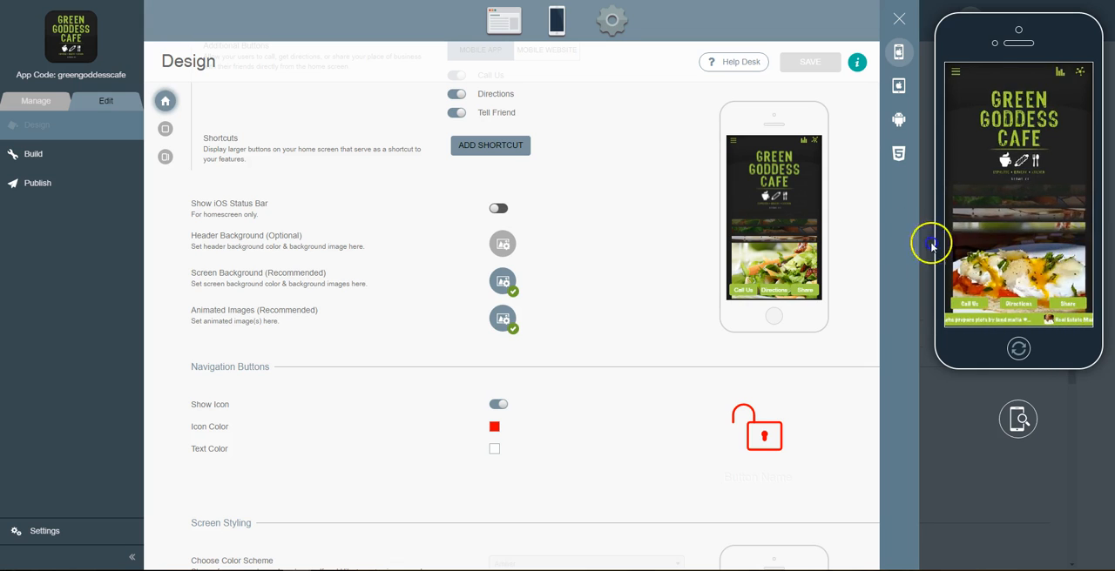
{"action": "left_click_drag", "start_coordinate": [1036, 253], "coordinate": [1075, 263]}
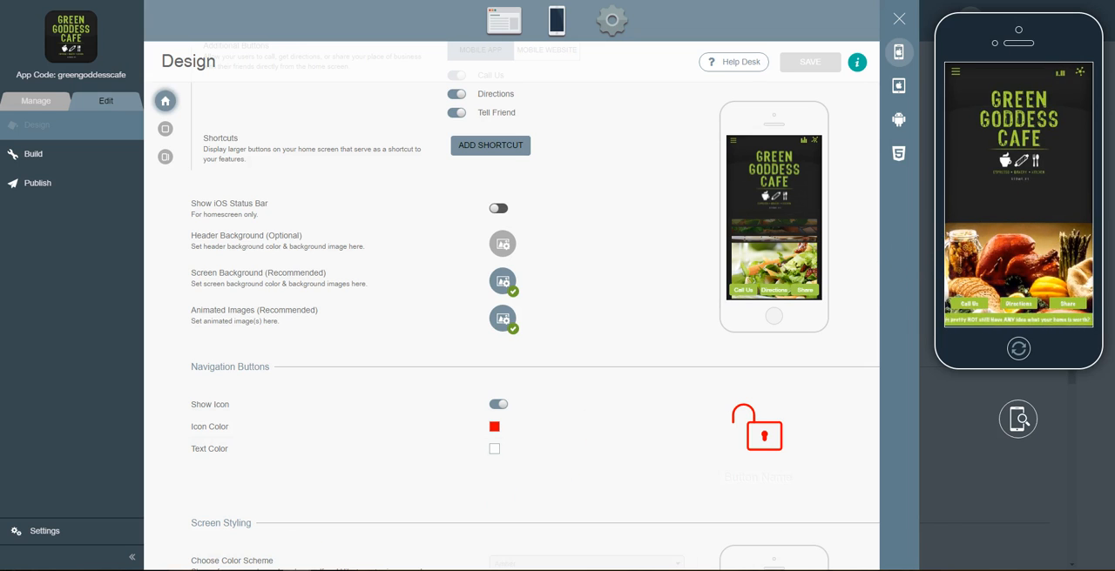
Save the image for web again as a JPEG named Untitled-1 on the Desktop
{"action": "left_click", "coordinate": [297, 570]}
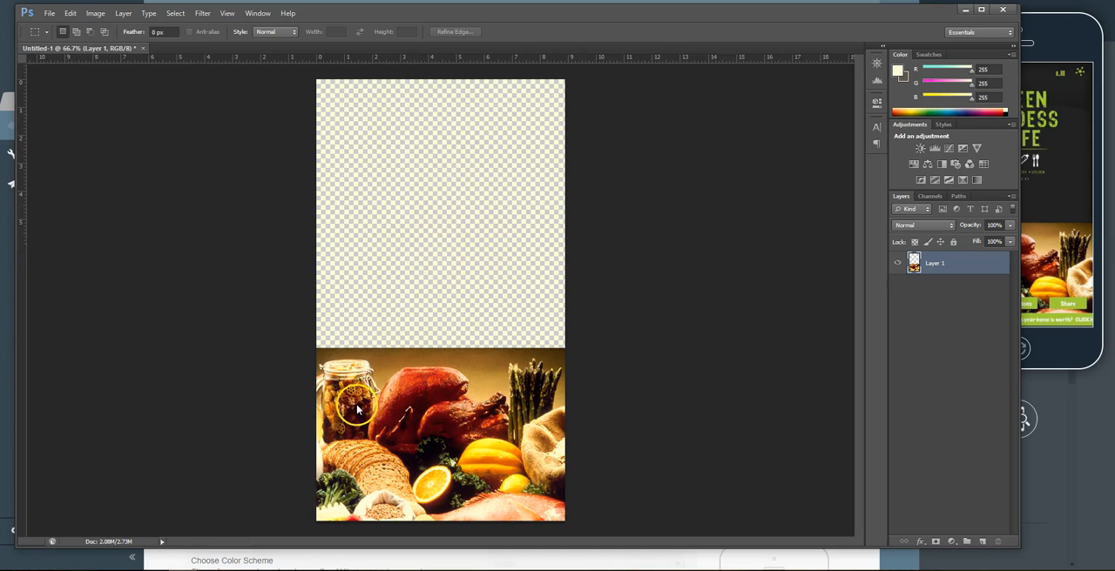
{"action": "left_click", "coordinate": [1049, 152]}
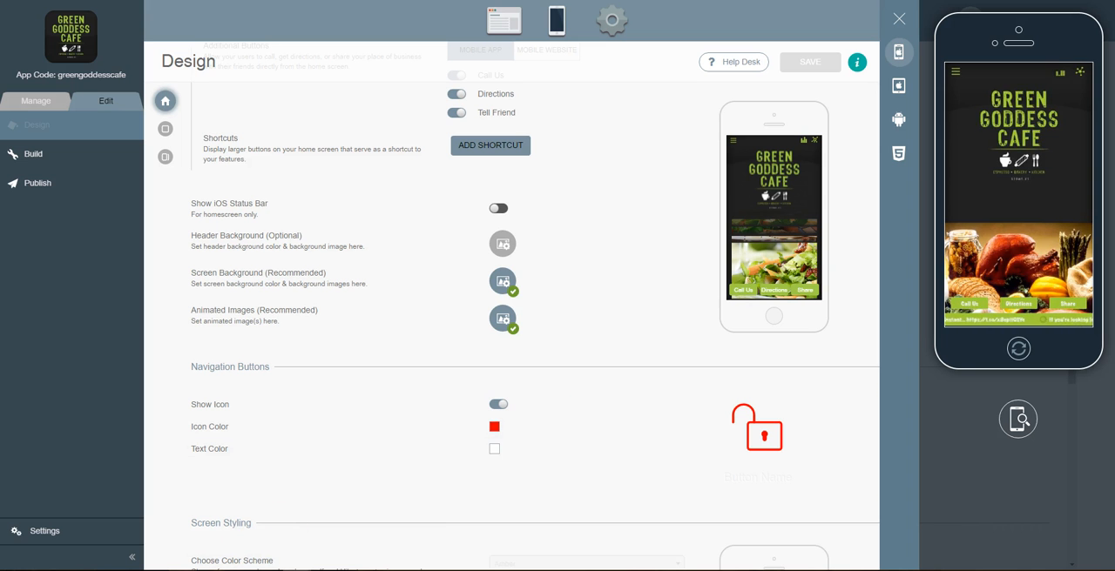
{"action": "left_click", "coordinate": [205, 570]}
{"action": "left_click", "coordinate": [49, 18]}
{"action": "left_click", "coordinate": [82, 177]}
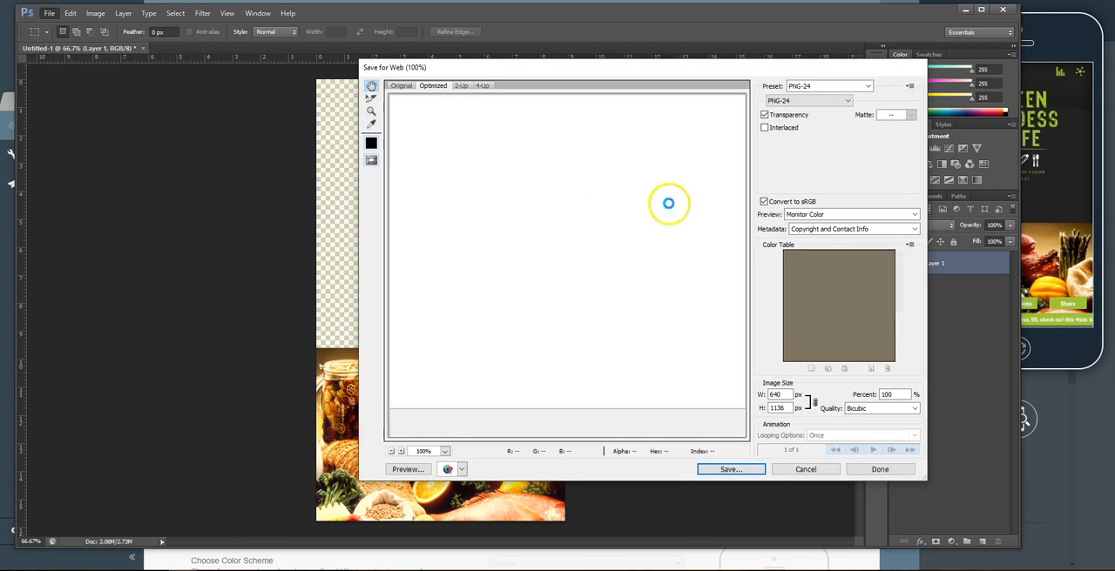
{"action": "left_click", "coordinate": [816, 99]}
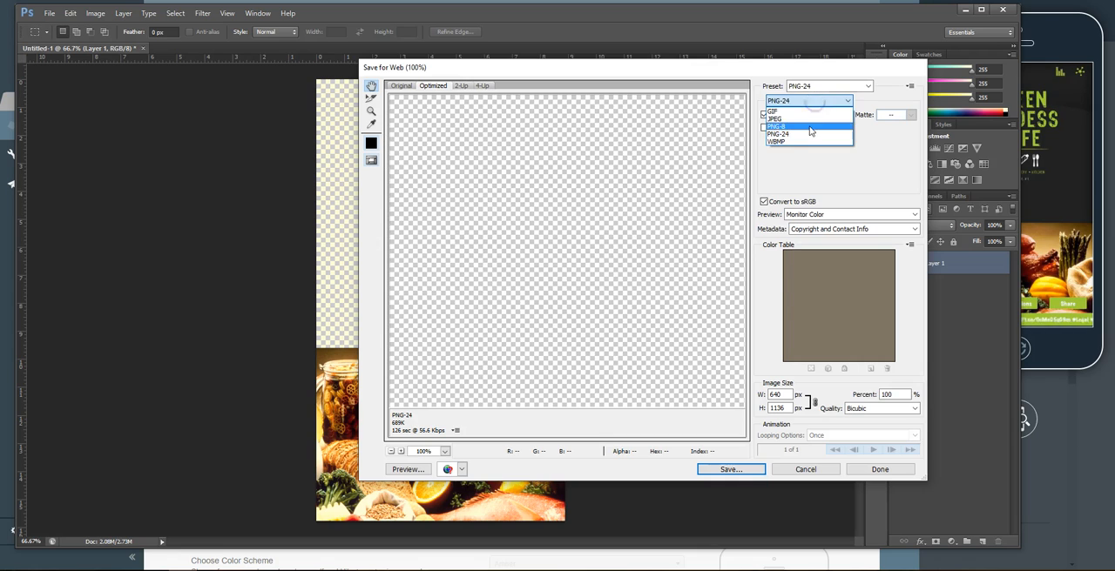
{"action": "left_click", "coordinate": [810, 119]}
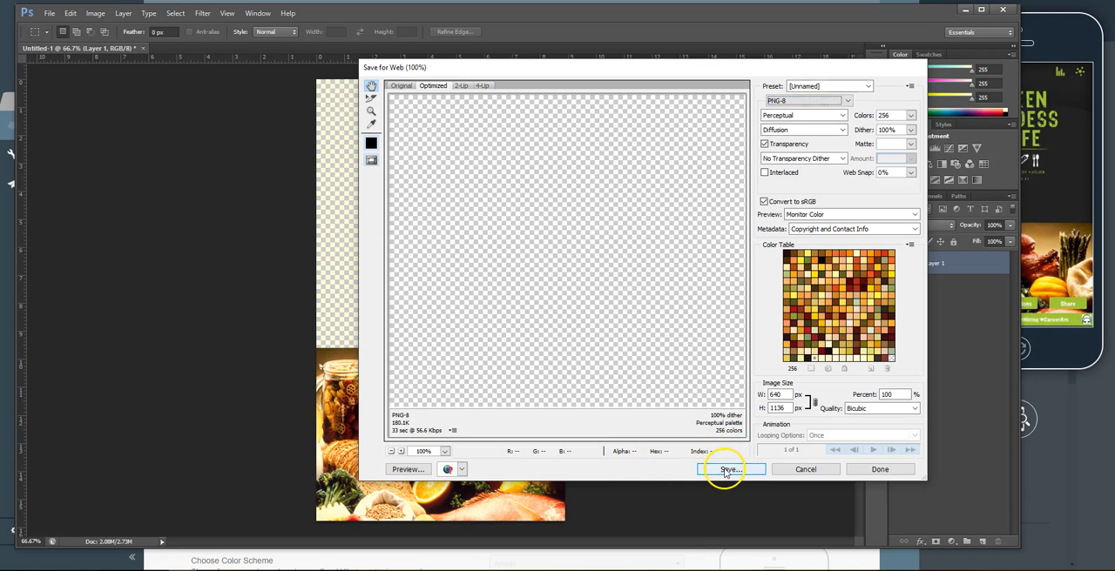
{"action": "left_click", "coordinate": [808, 100]}
{"action": "left_click", "coordinate": [816, 119]}
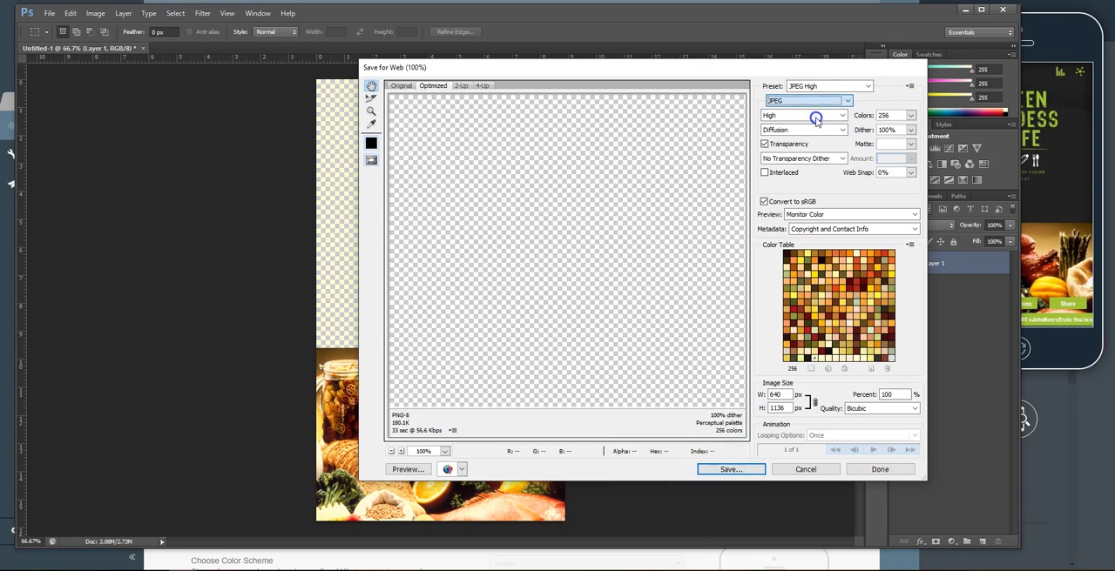
{"action": "left_click", "coordinate": [730, 470]}
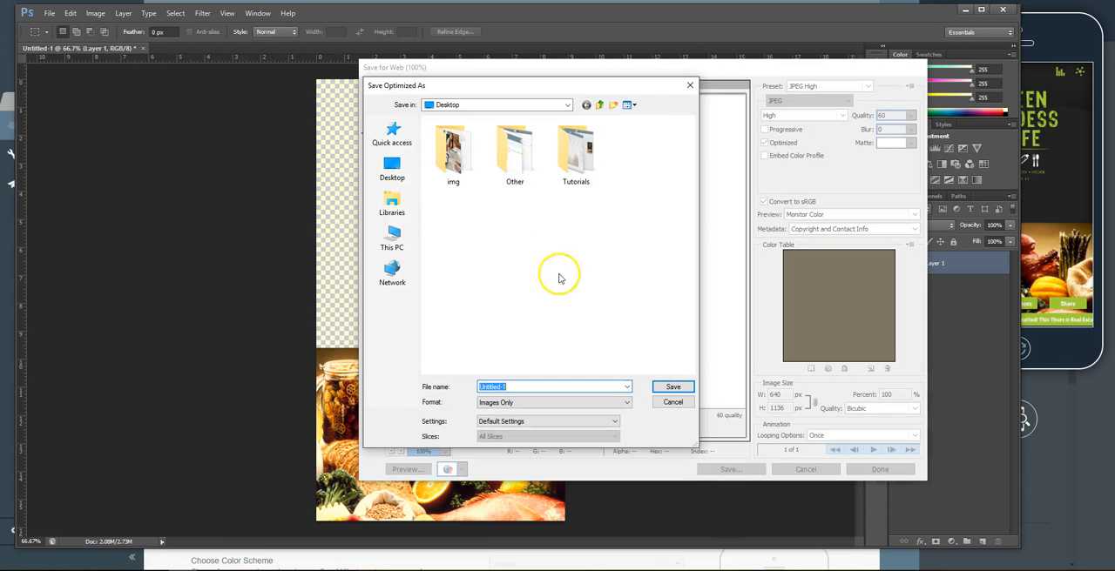
{"action": "left_click", "coordinate": [662, 386]}
Open the animated images editor and upload the Untitled-1 JPEG to the gallery
{"action": "left_click", "coordinate": [965, 10]}
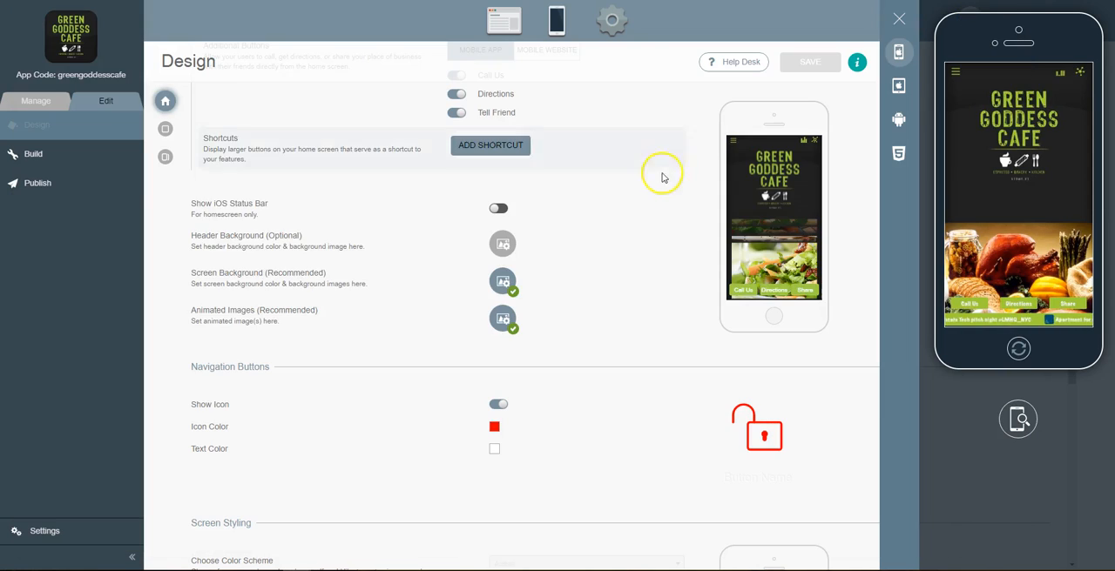
{"action": "left_click", "coordinate": [503, 321]}
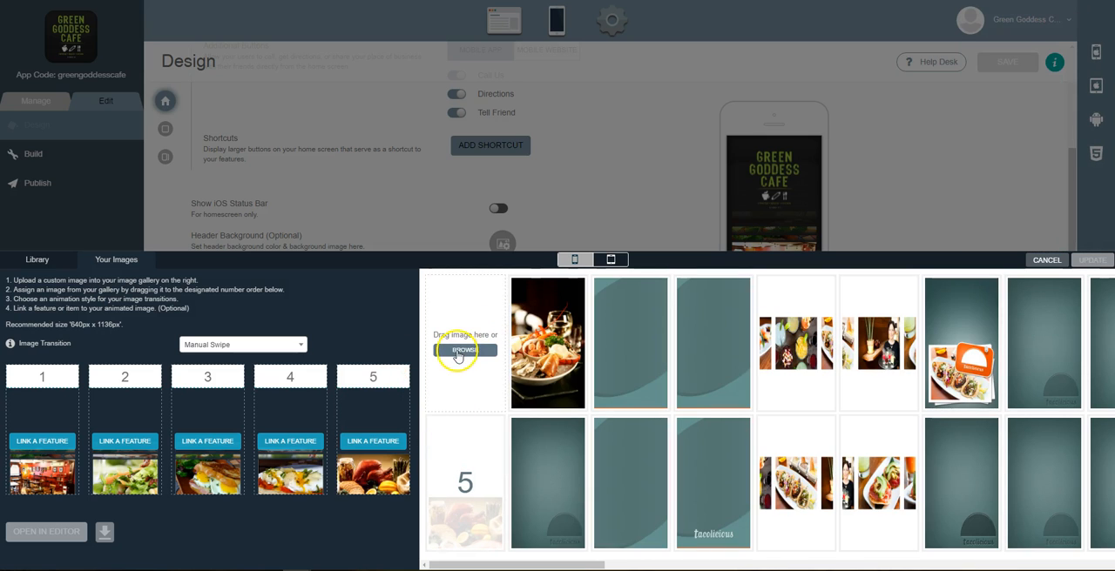
{"action": "left_click", "coordinate": [457, 352]}
{"action": "double_click", "coordinate": [516, 57]}
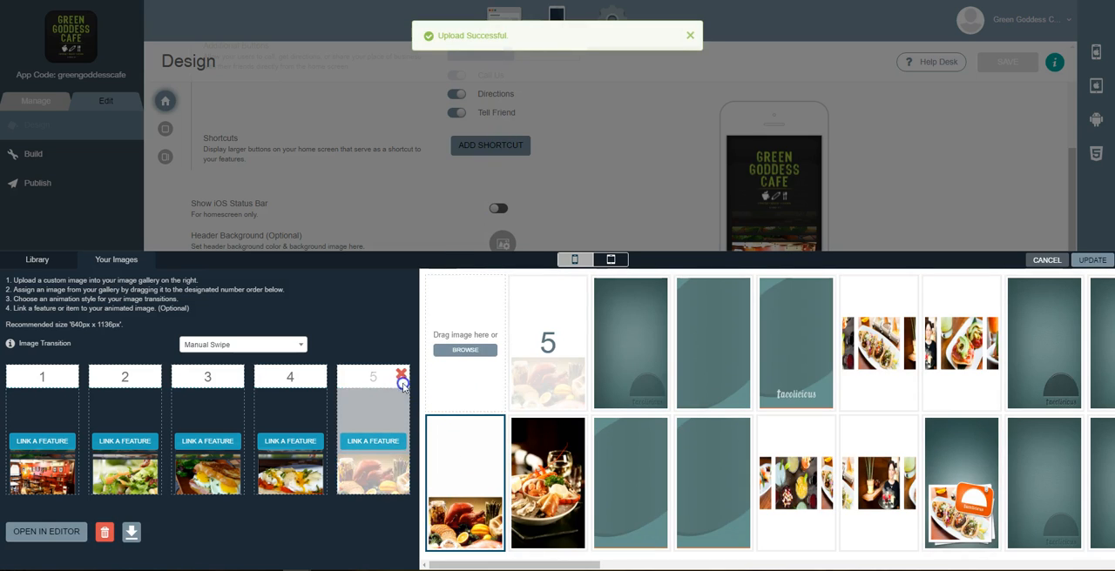
Replace the slot 5 image with the new JPEG upload and set the image transition to Fade
{"action": "left_click", "coordinate": [400, 375]}
{"action": "left_click_drag", "start_coordinate": [470, 527], "coordinate": [373, 440]}
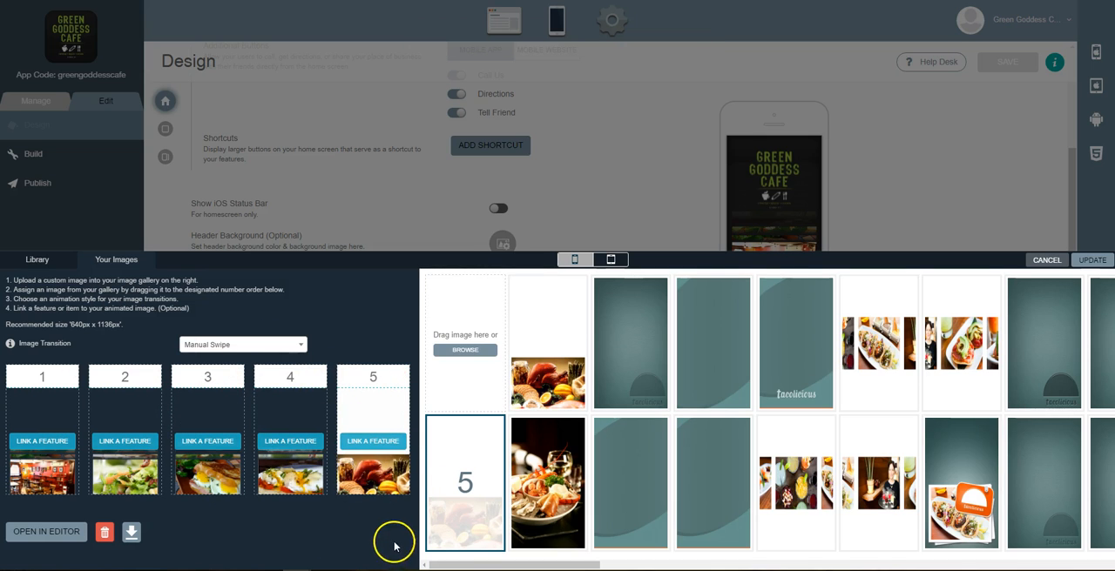
{"action": "left_click", "coordinate": [255, 347]}
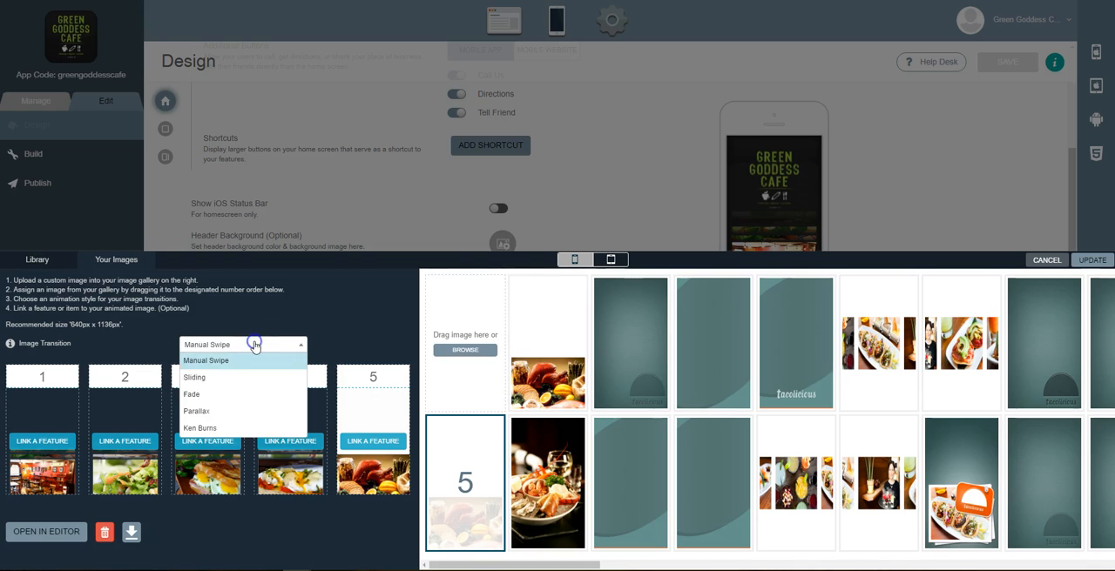
{"action": "left_click", "coordinate": [238, 395]}
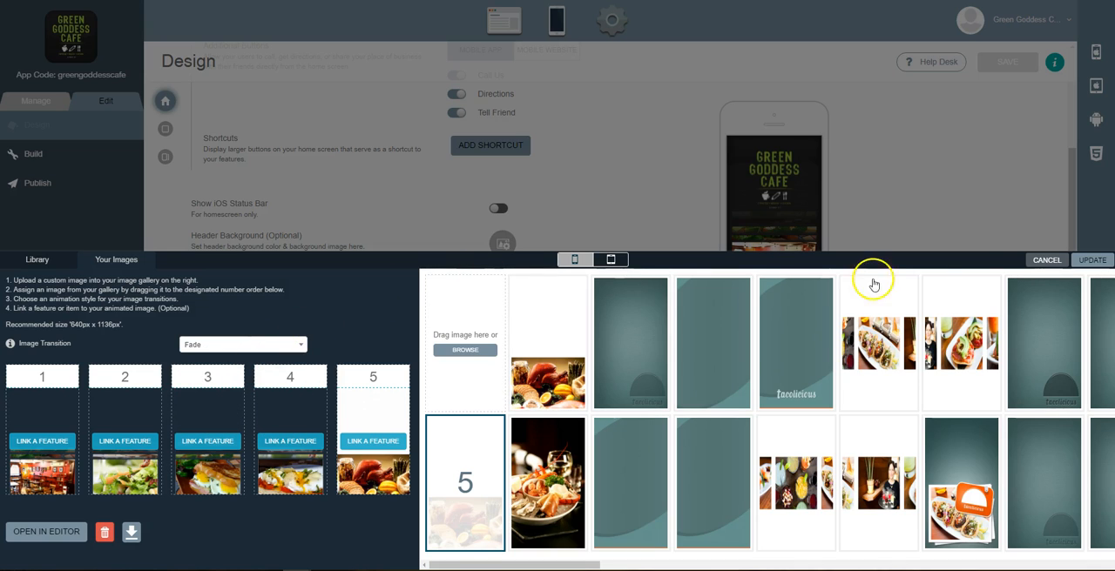
Apply the updated animated images and save the design settings
{"action": "left_click", "coordinate": [1090, 263]}
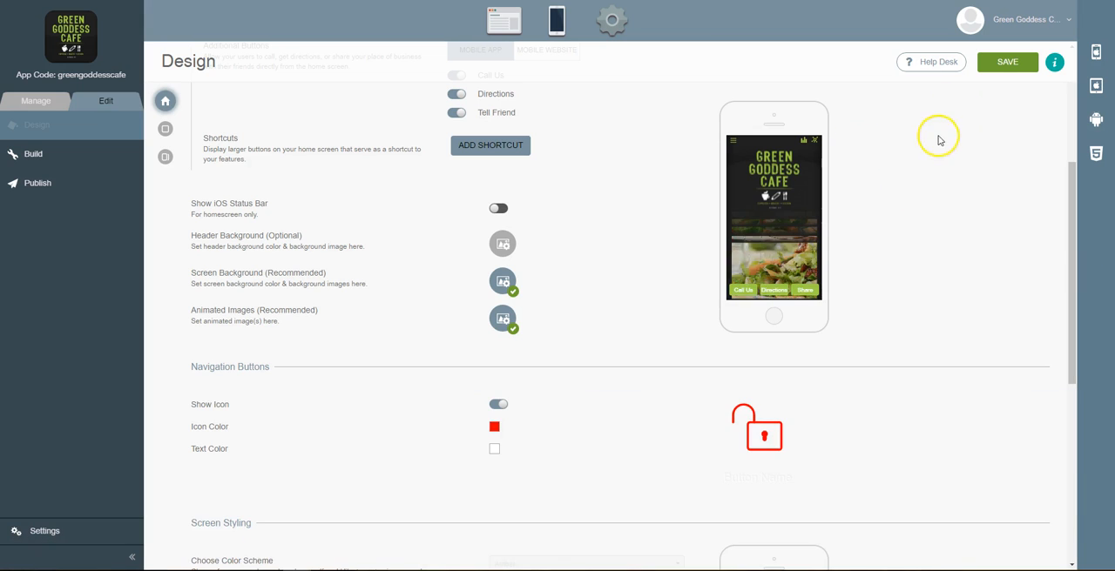
{"action": "left_click", "coordinate": [1003, 62]}
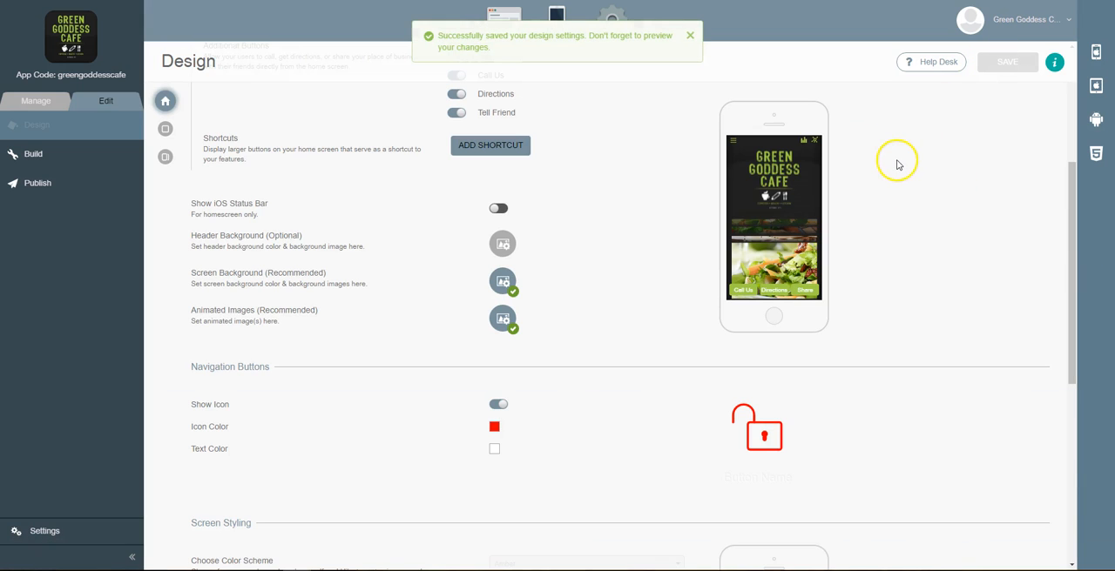
Open the iPhone preview and view the preview-on-device QR codes, then close that dialog
{"action": "left_click", "coordinate": [1095, 52]}
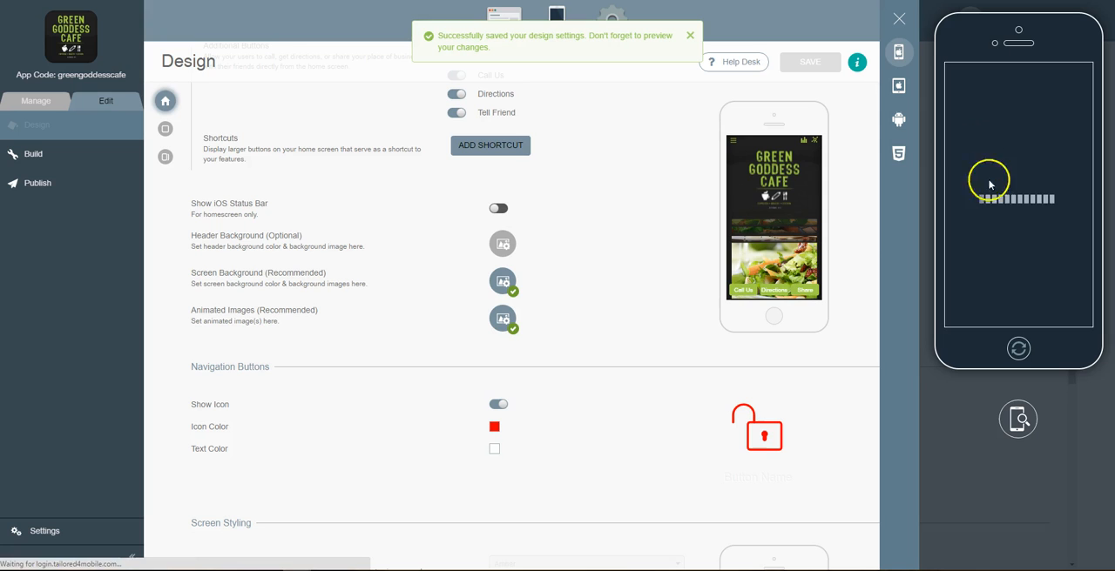
{"action": "left_click", "coordinate": [1017, 211]}
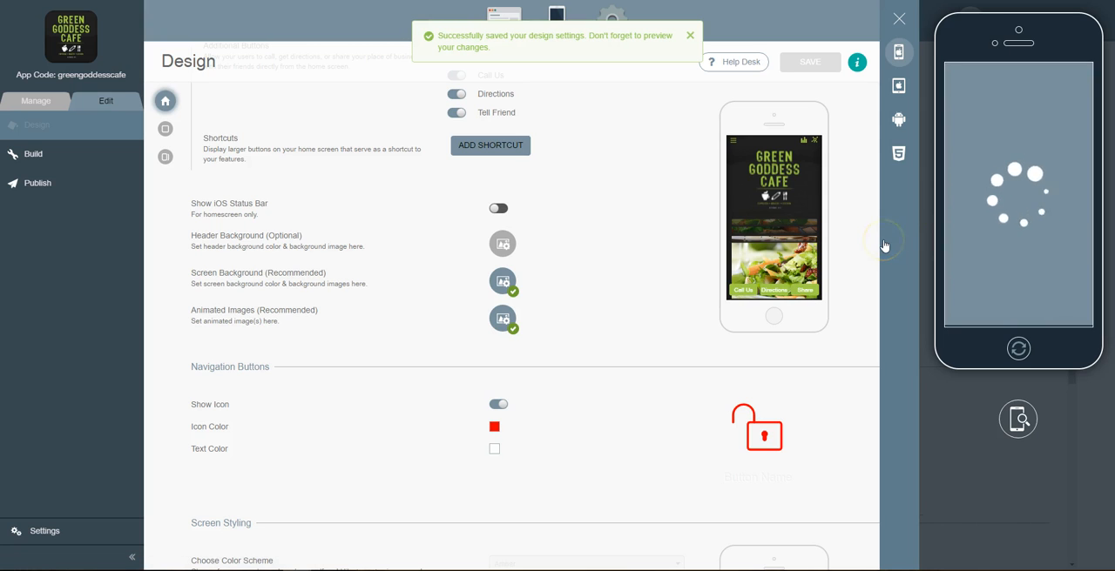
{"action": "left_click", "coordinate": [1018, 419]}
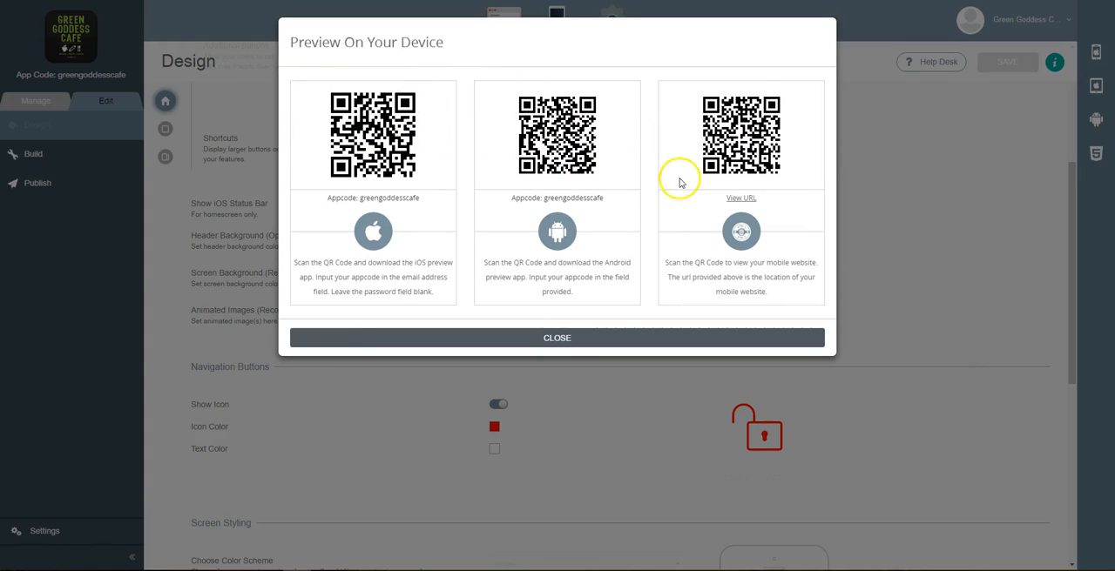
{"action": "left_click", "coordinate": [558, 340]}
Preview the home screen on the iPhone simulator and close the preview panel
{"action": "left_click", "coordinate": [1095, 52]}
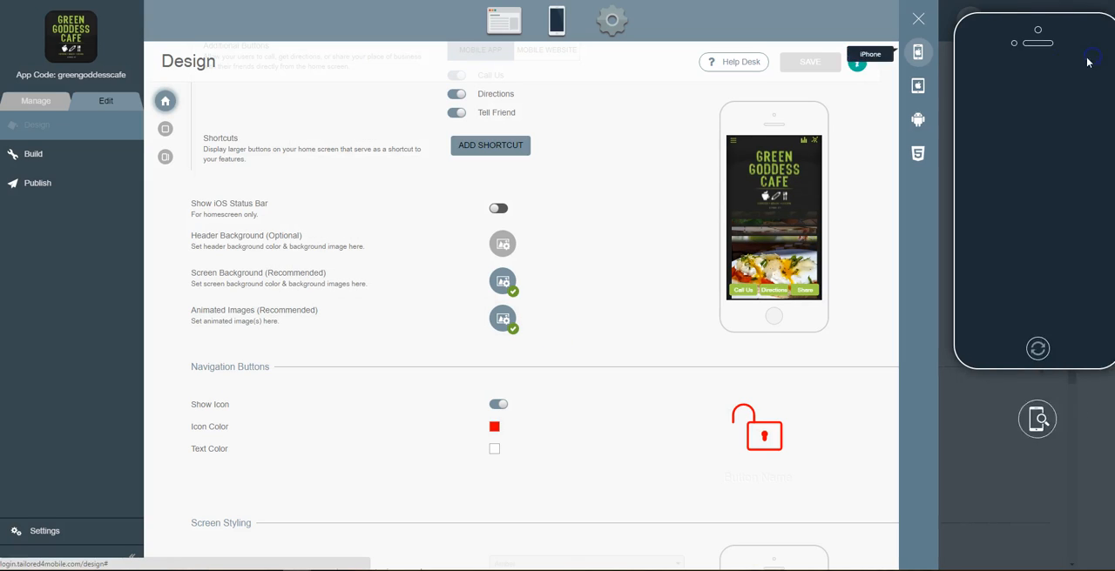
{"action": "left_click", "coordinate": [1016, 188]}
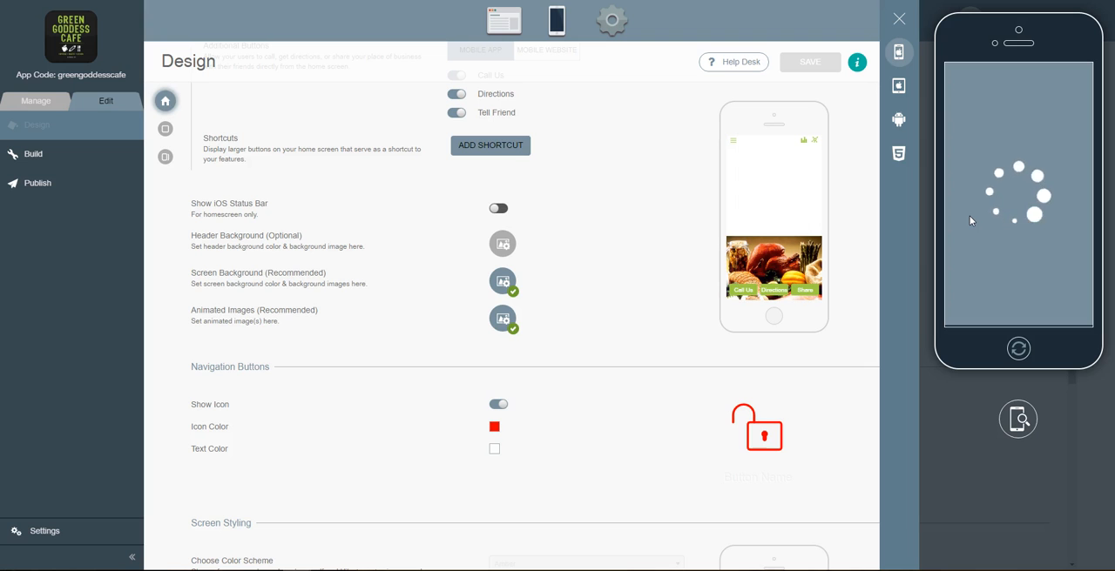
{"action": "left_click", "coordinate": [990, 207]}
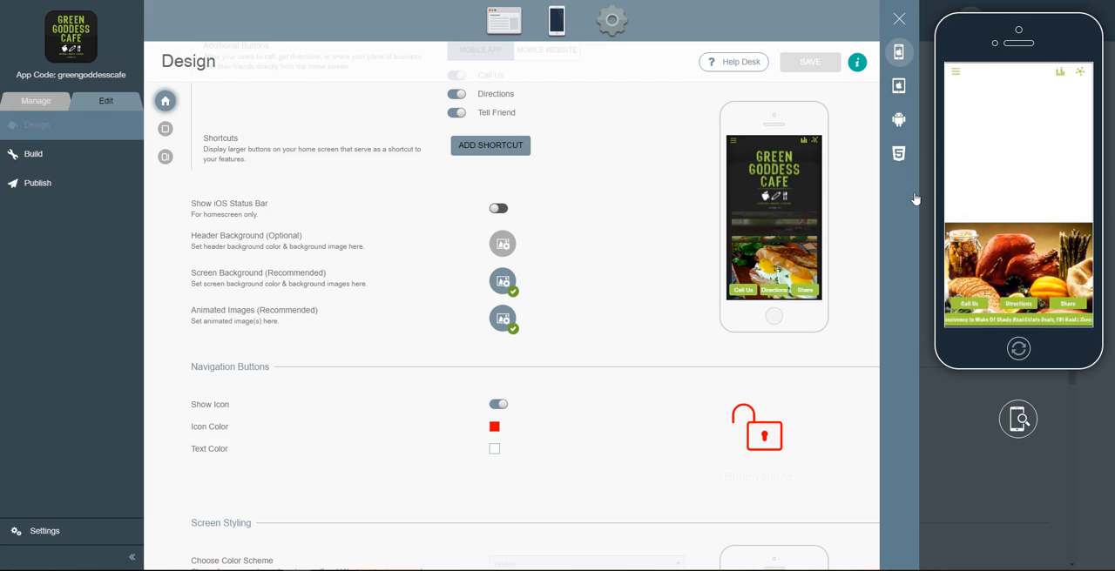
{"action": "left_click", "coordinate": [899, 18]}
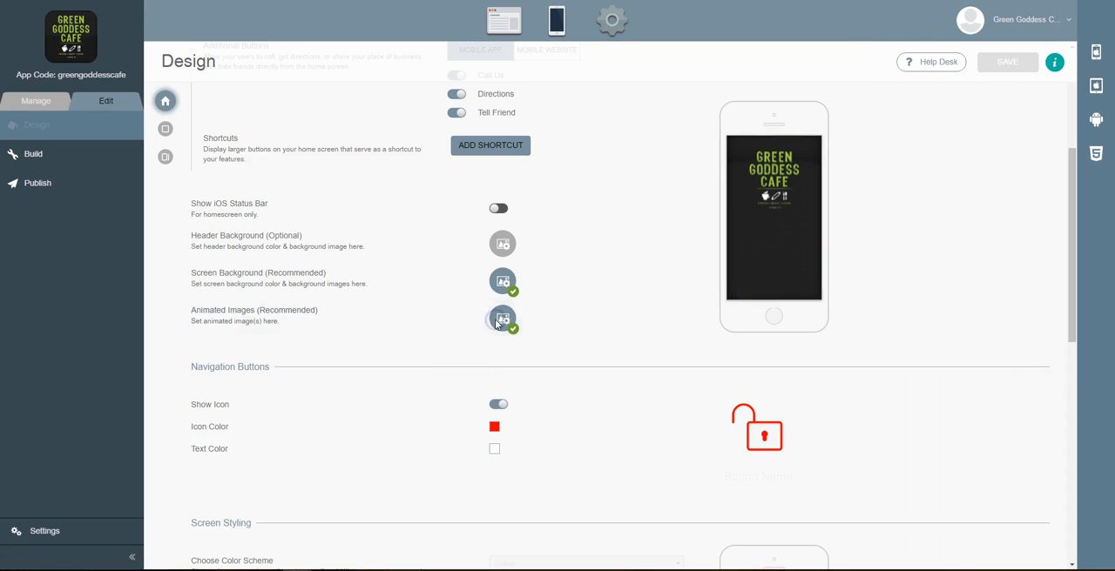
Reopen the animated images editor and reassign slot 5 with a different uploaded food image from the gallery
{"action": "left_click", "coordinate": [503, 319]}
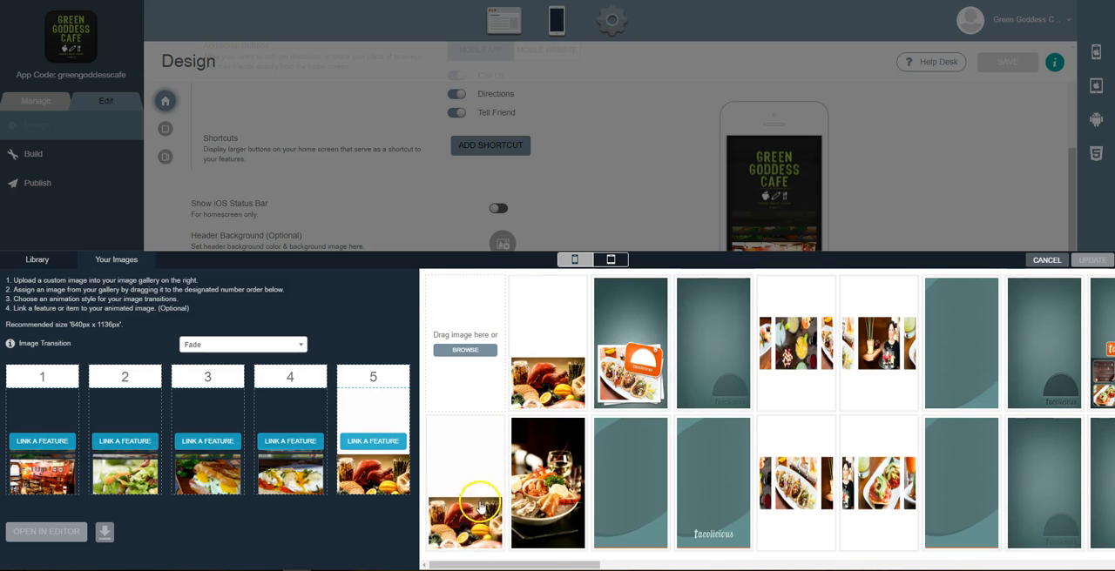
{"action": "mouse_move", "coordinate": [393, 405]}
{"action": "left_click", "coordinate": [400, 374]}
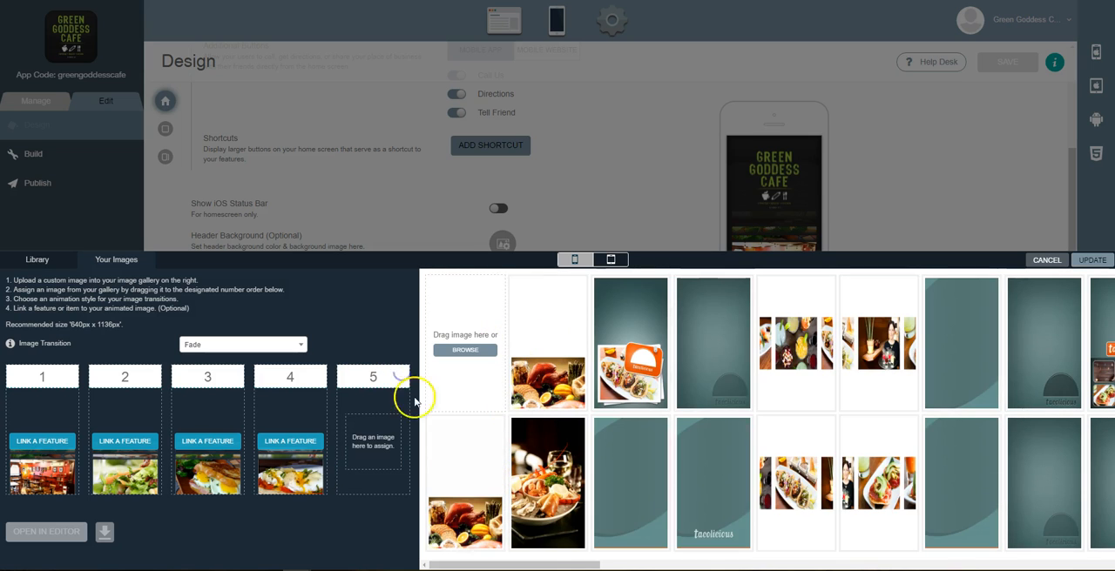
{"action": "left_click_drag", "start_coordinate": [474, 527], "coordinate": [370, 435]}
{"action": "left_click", "coordinate": [400, 377]}
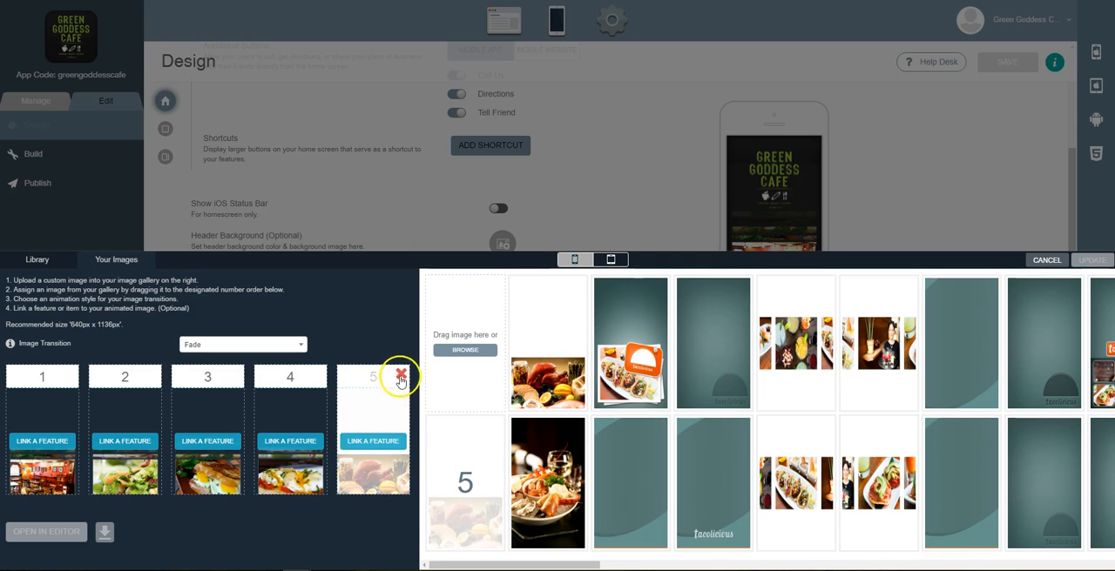
{"action": "left_click_drag", "start_coordinate": [521, 387], "coordinate": [383, 448]}
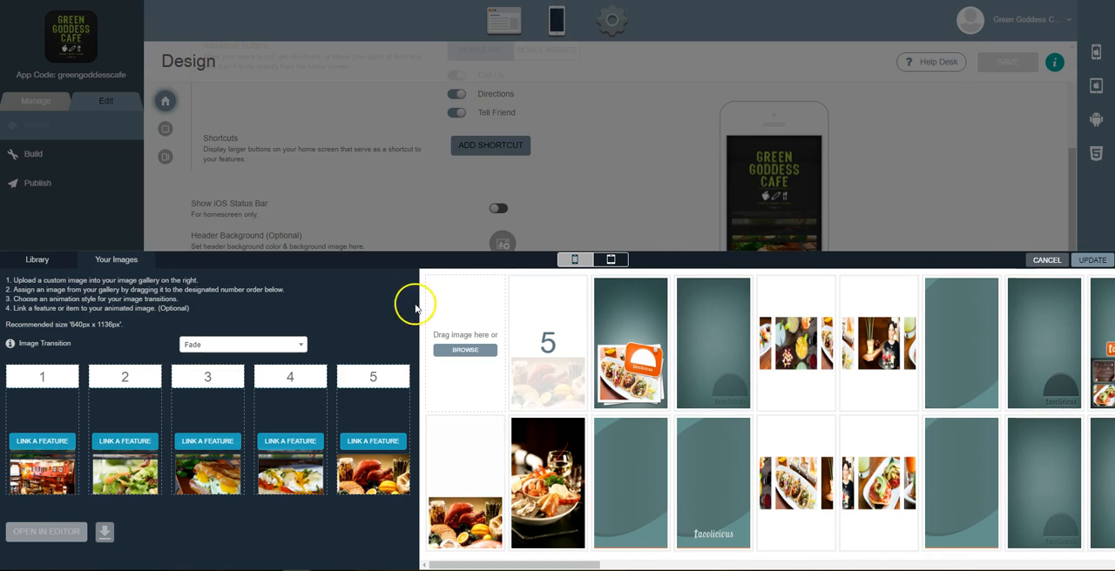
Link the slot 1 image to the Reward! feature
{"action": "left_click", "coordinate": [33, 443]}
{"action": "left_click", "coordinate": [219, 373]}
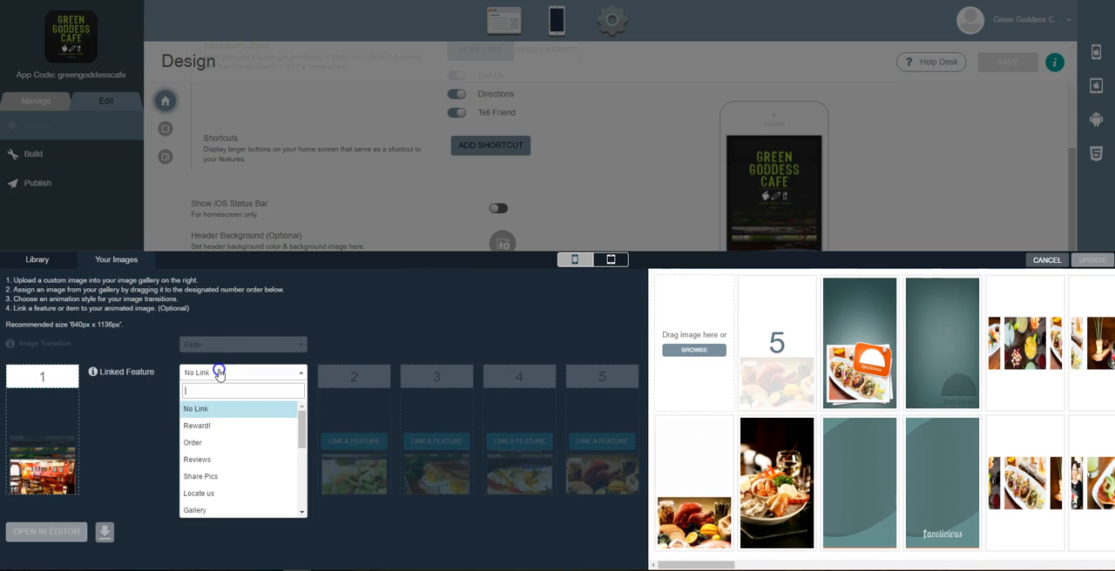
{"action": "left_click", "coordinate": [226, 433]}
{"action": "left_click", "coordinate": [274, 416]}
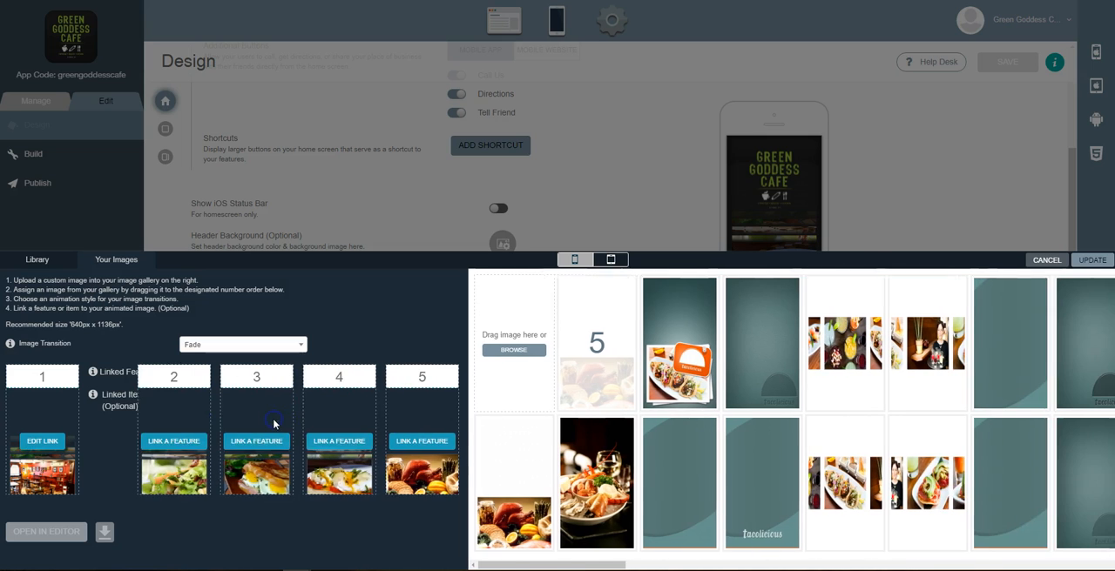
Link the slot 2 image to the Reviews feature
{"action": "left_click", "coordinate": [125, 441]}
{"action": "left_click", "coordinate": [322, 373]}
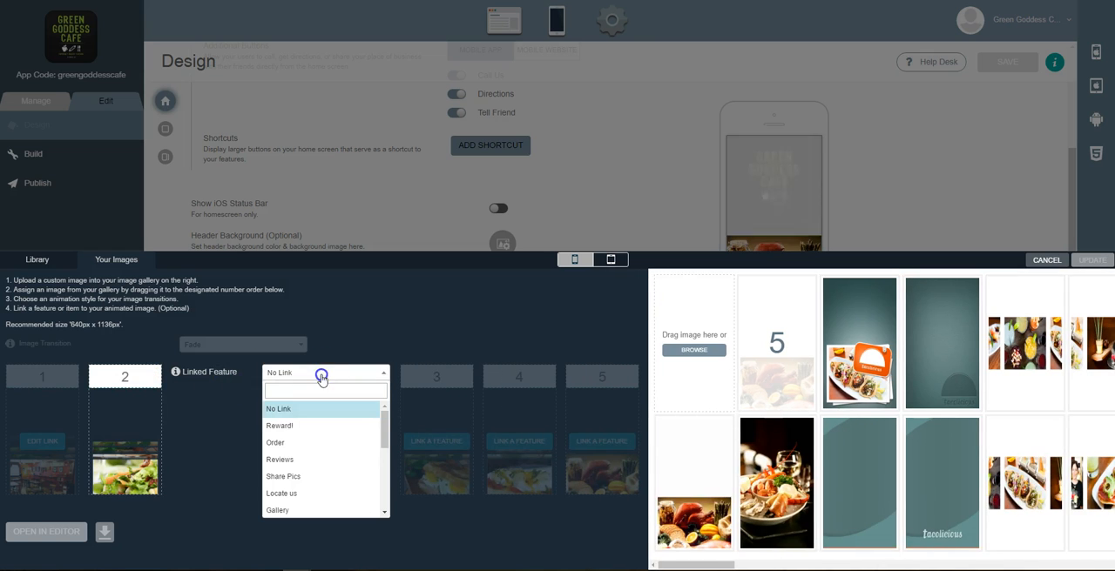
{"action": "left_click", "coordinate": [304, 462]}
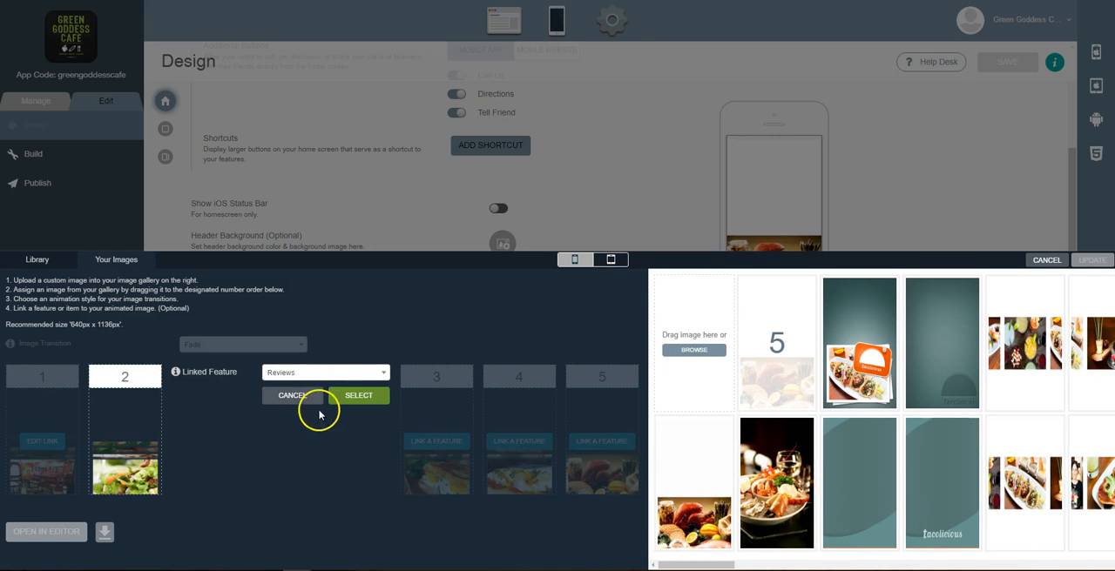
{"action": "left_click", "coordinate": [348, 397]}
Set the image transition to Parallax and apply the animated images update
{"action": "left_click", "coordinate": [183, 345]}
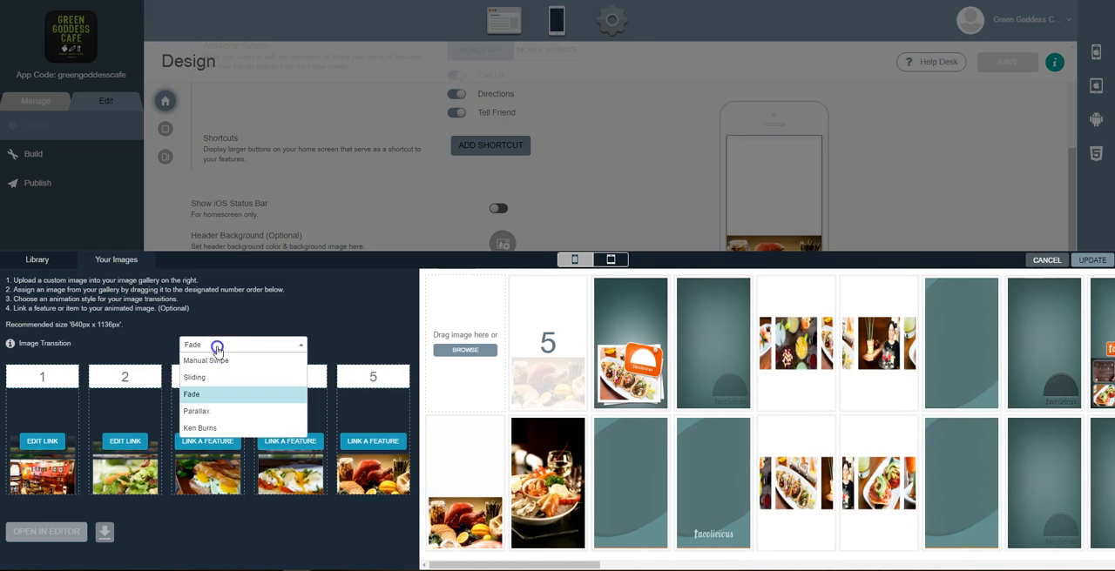
{"action": "left_click", "coordinate": [213, 413]}
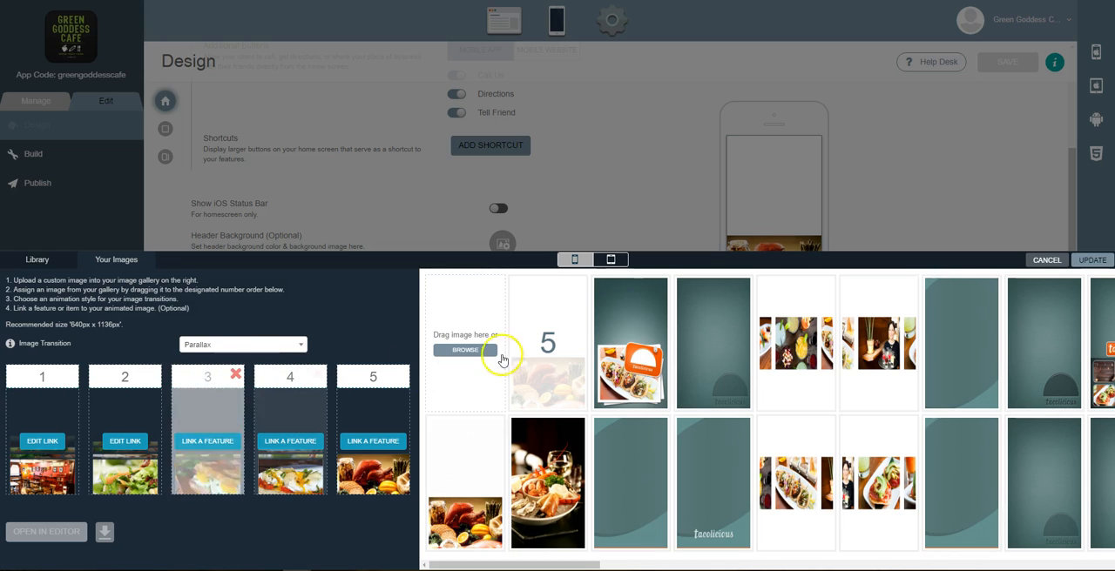
{"action": "left_click", "coordinate": [1092, 260]}
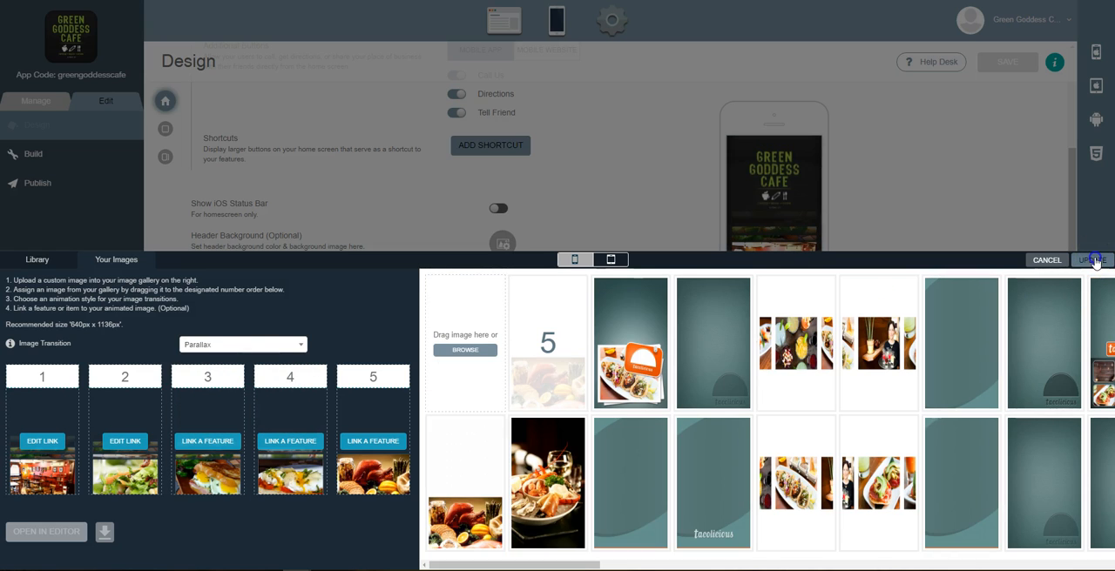
Save the design settings and preview the animated home screen on the iPhone simulator
{"action": "scroll", "coordinate": [871, 262], "scroll_direction": "up", "scroll_amount": 3}
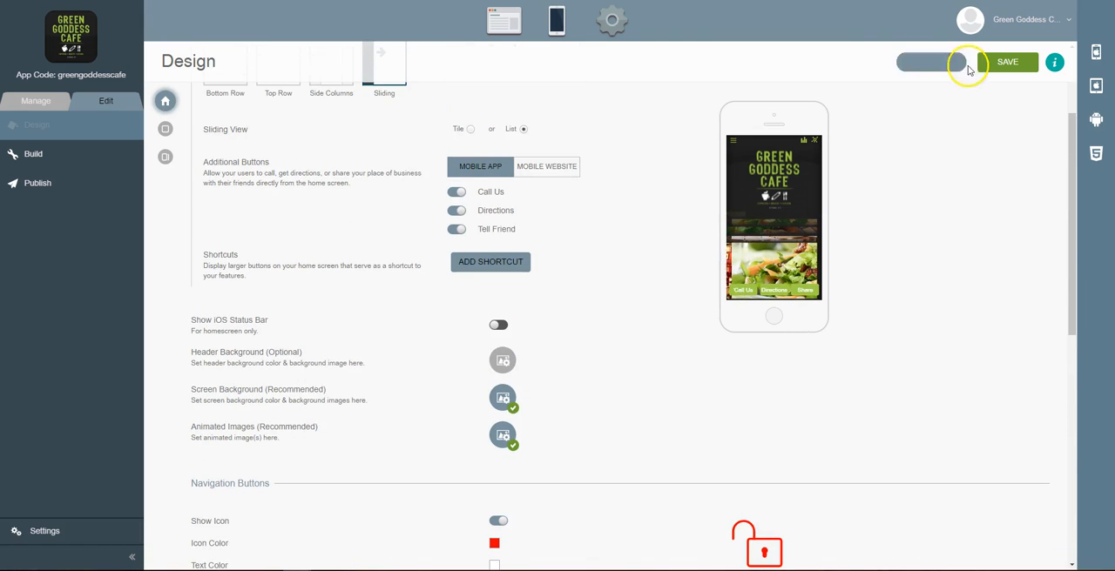
{"action": "left_click", "coordinate": [1004, 63]}
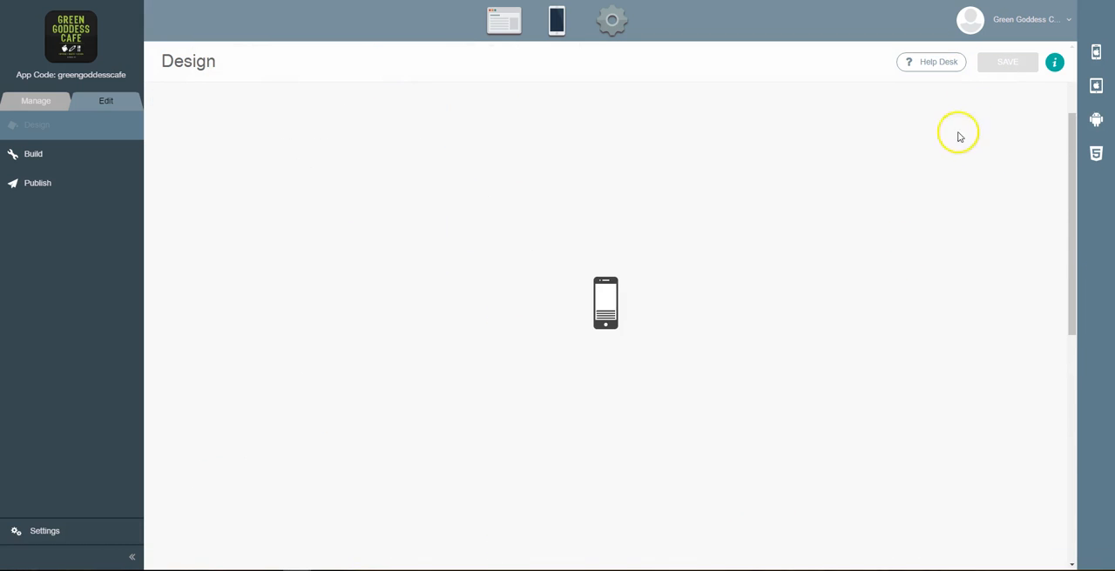
{"action": "left_click", "coordinate": [1095, 52]}
{"action": "left_click", "coordinate": [1019, 199]}
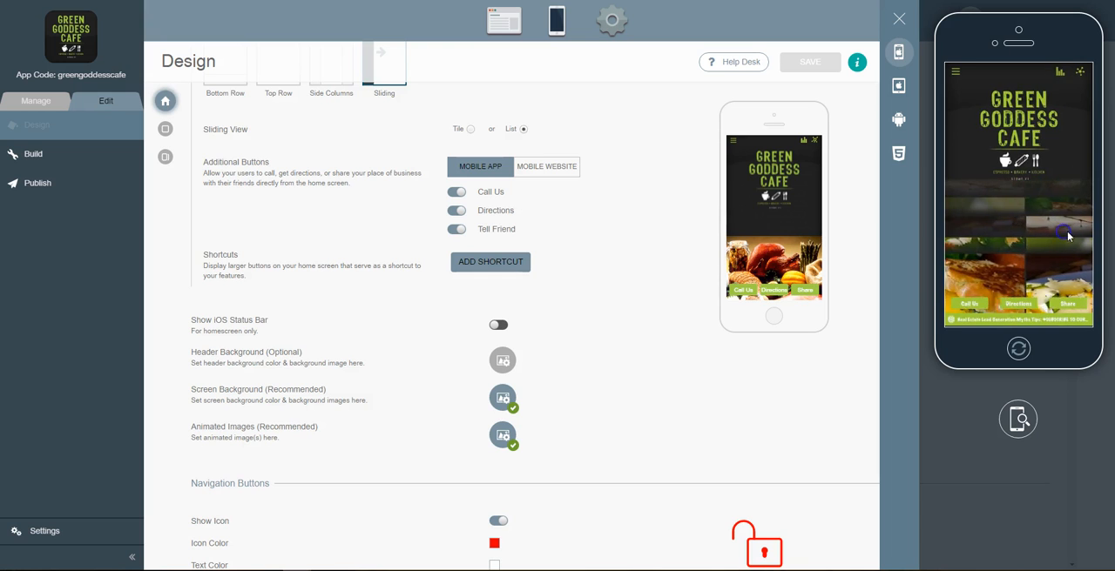
{"action": "left_click", "coordinate": [1015, 248]}
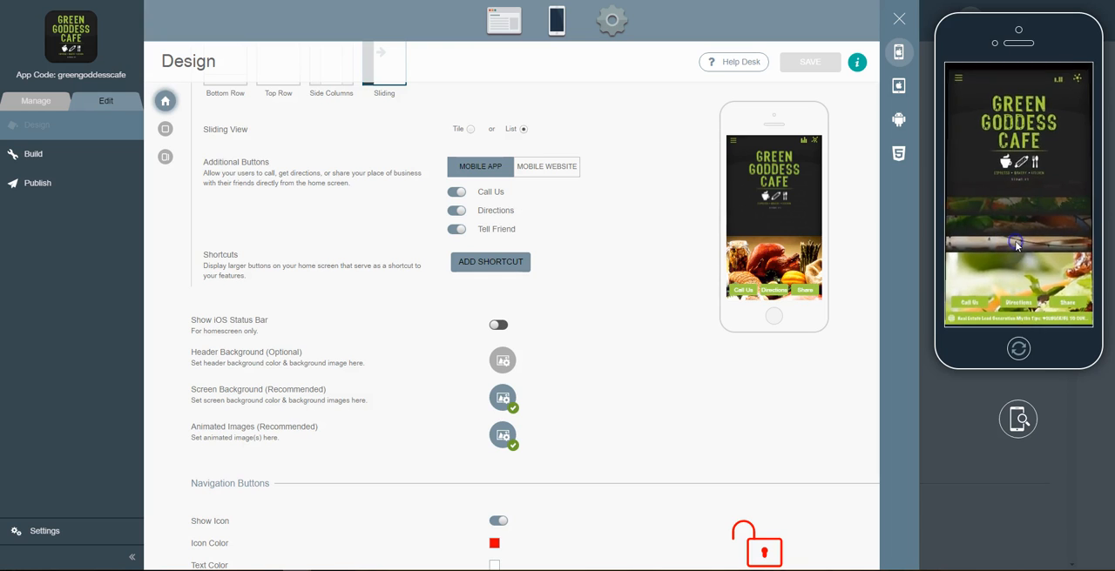
{"action": "left_click", "coordinate": [954, 79]}
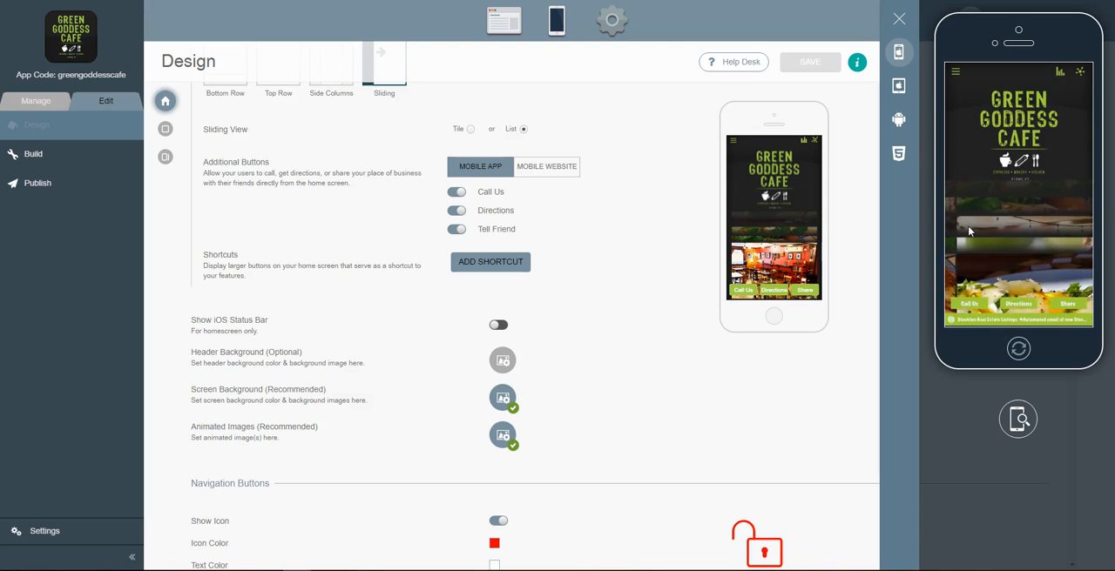
{"action": "left_click", "coordinate": [1042, 224]}
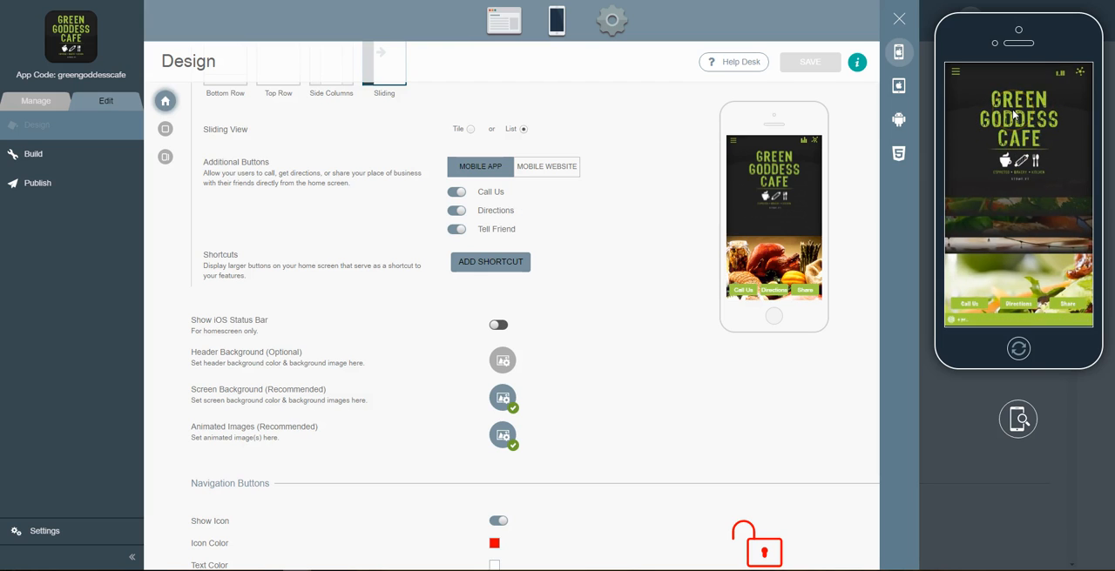
{"action": "left_click", "coordinate": [898, 21]}
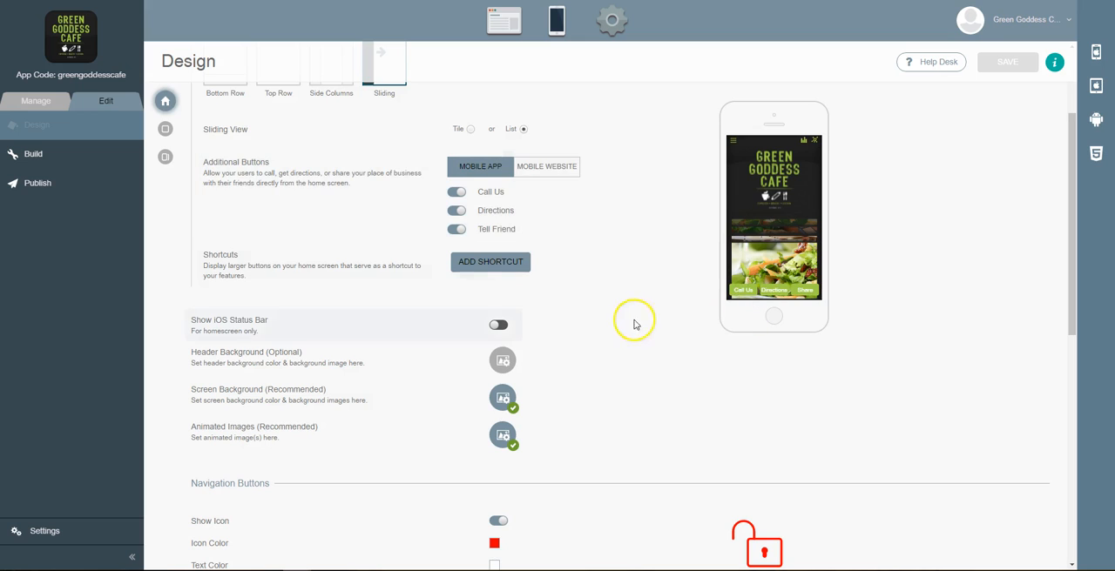